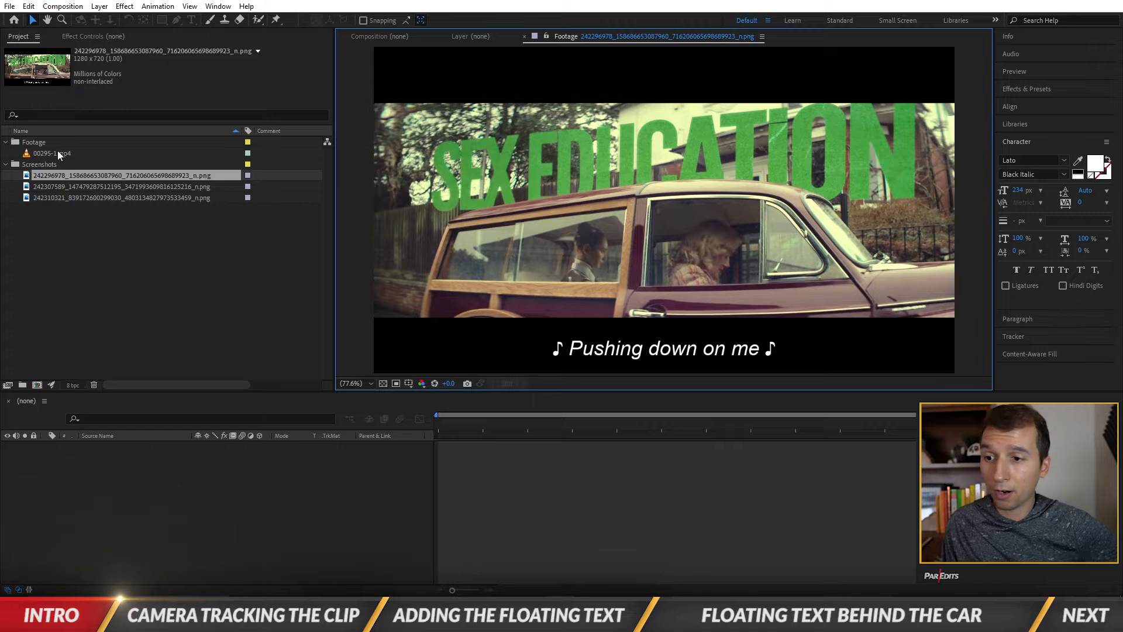
Step: Create a composition from the 00295-1.mp4 footage and run Track Camera on the clip
{"action": "left_click_drag", "start_coordinate": [43, 152], "coordinate": [219, 467]}
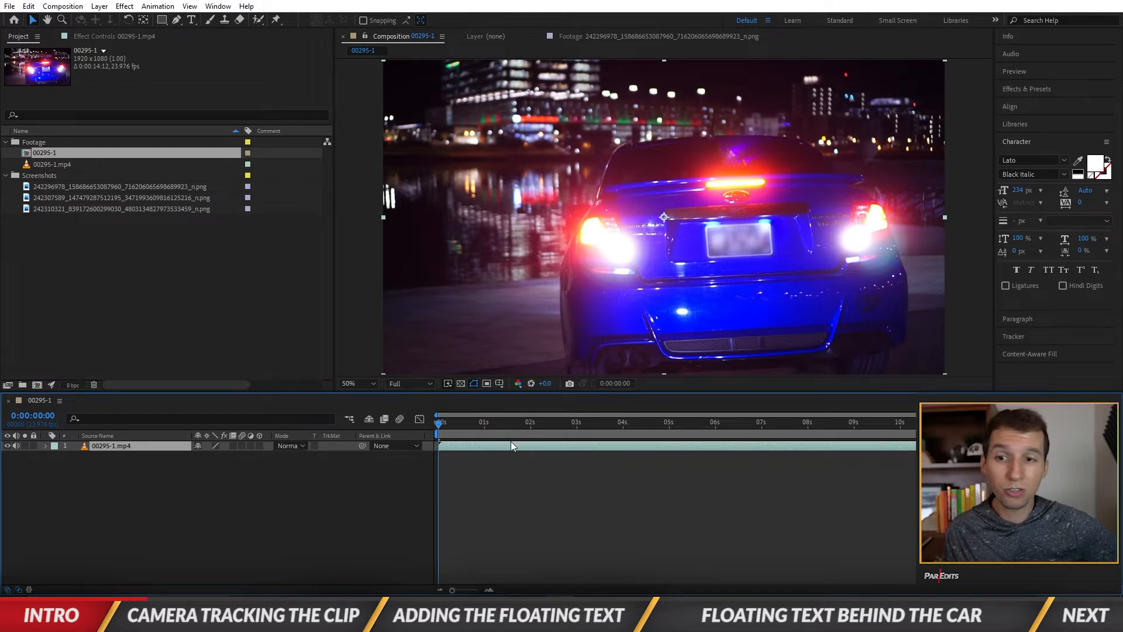
{"action": "left_click", "coordinate": [216, 7]}
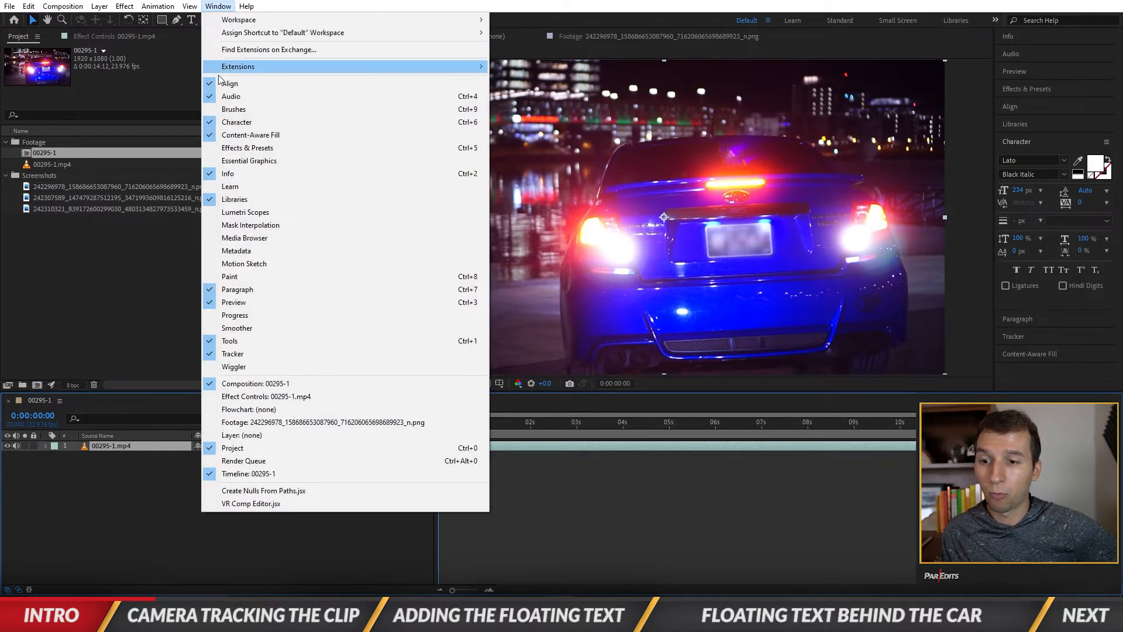
{"action": "left_click", "coordinate": [233, 354]}
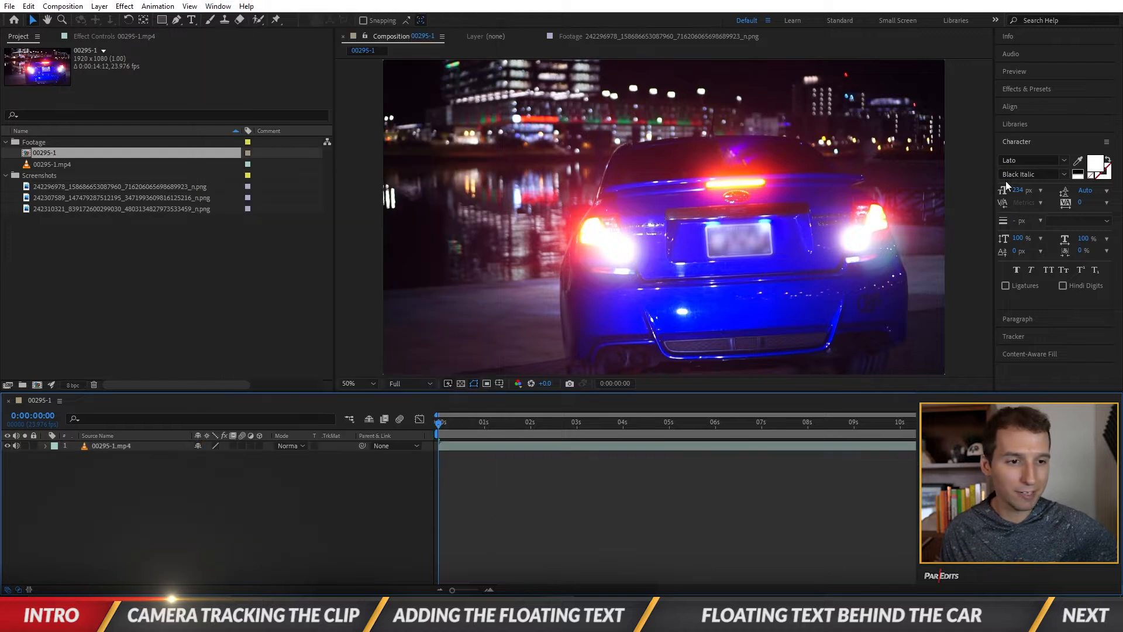
{"action": "left_click", "coordinate": [1033, 335]}
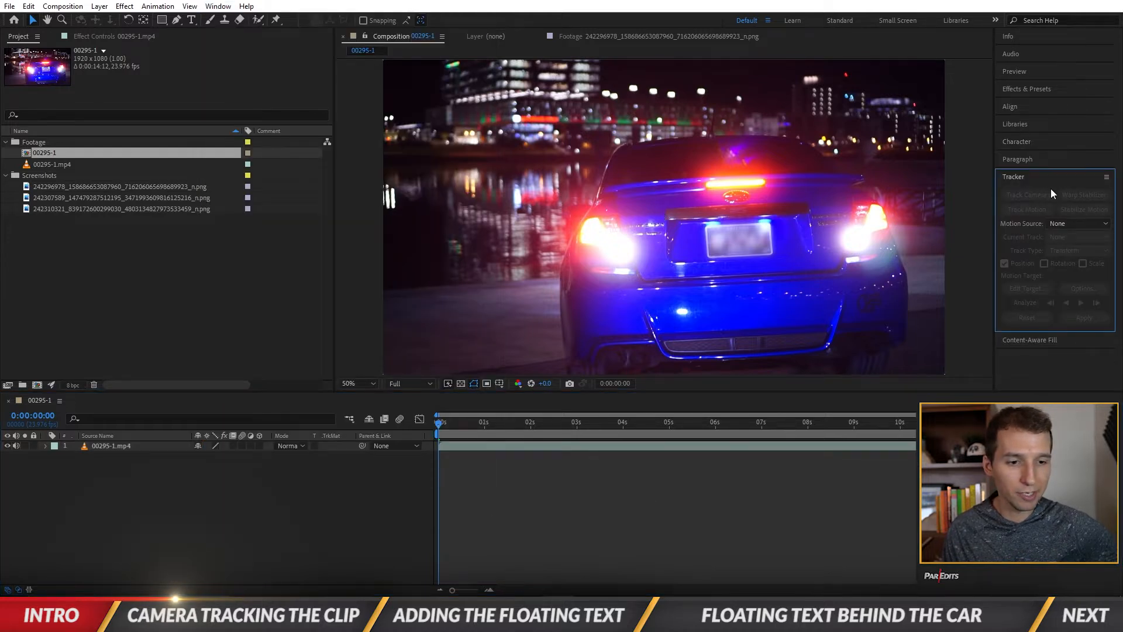
{"action": "left_click", "coordinate": [468, 447]}
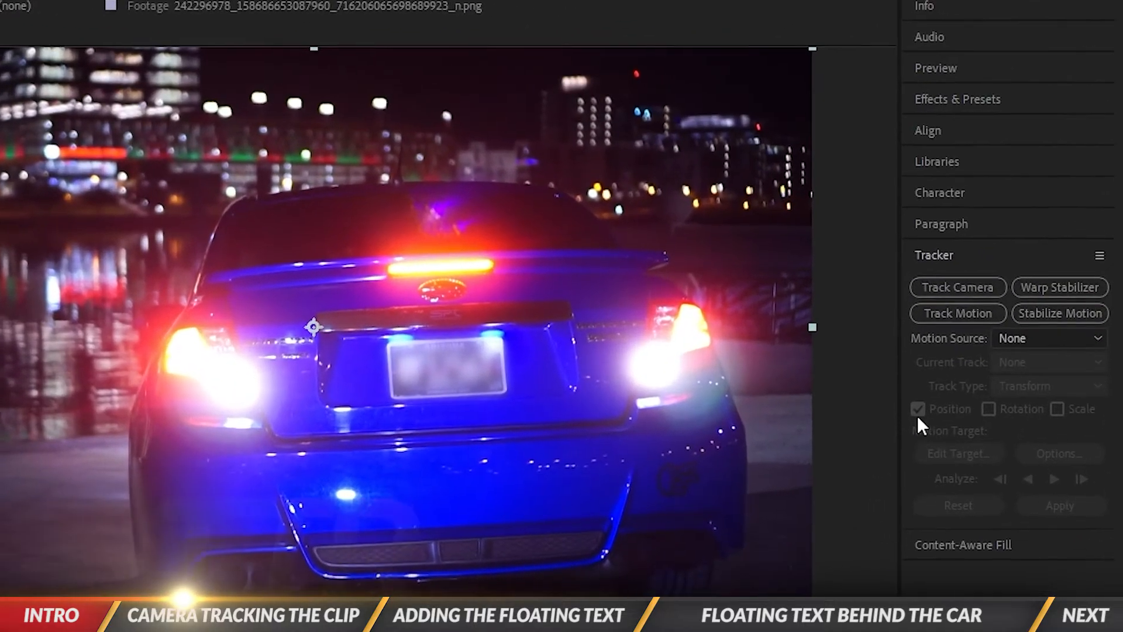
{"action": "left_click", "coordinate": [955, 288]}
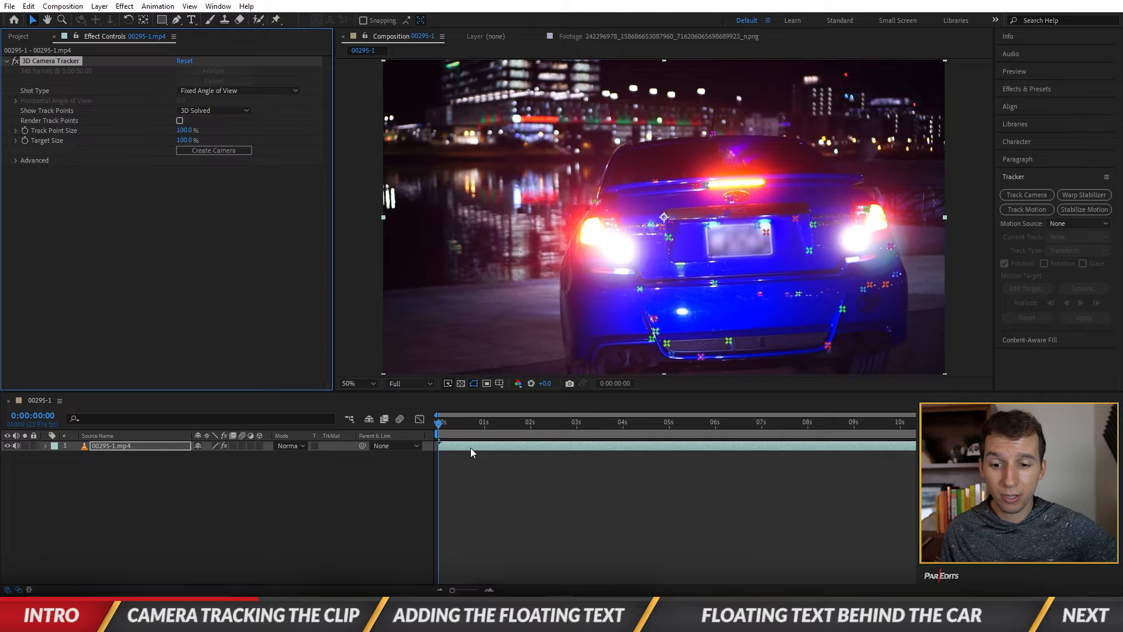
Step: Turn on Render Track Points in the clip's 3D Camera Tracker effect
{"action": "left_click", "coordinate": [470, 448]}
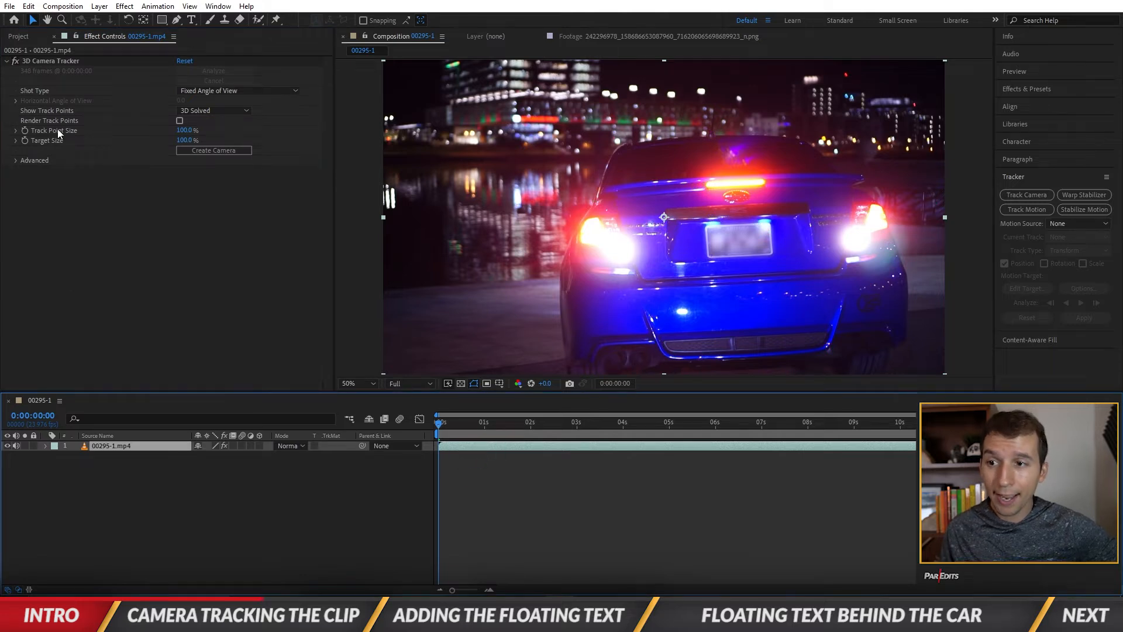
{"action": "left_click", "coordinate": [44, 61]}
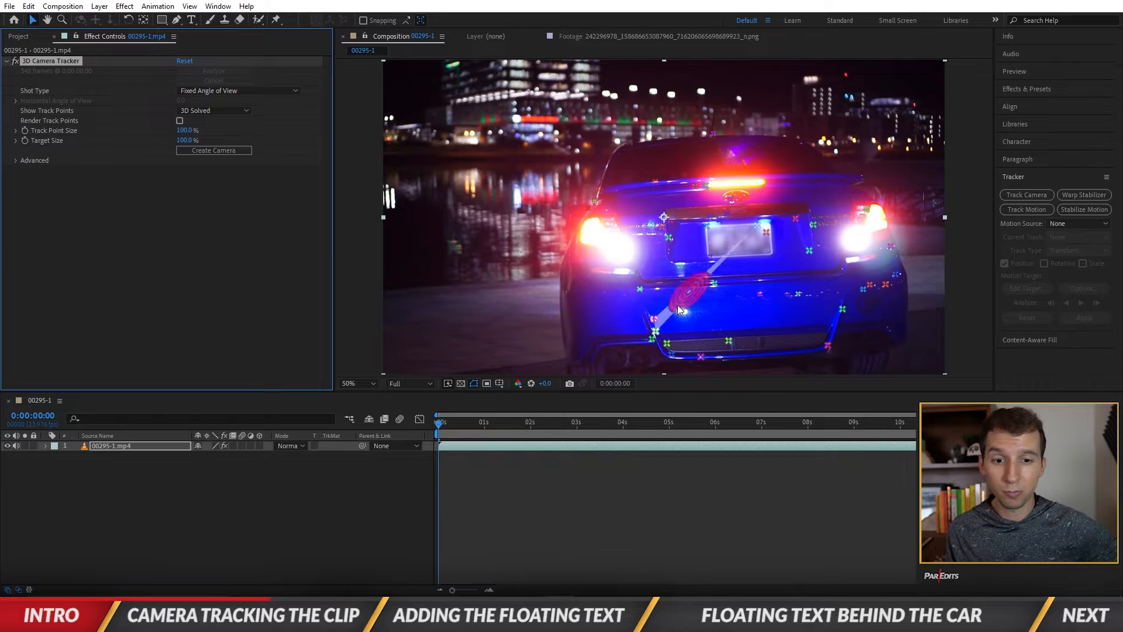
{"action": "left_click", "coordinate": [180, 121]}
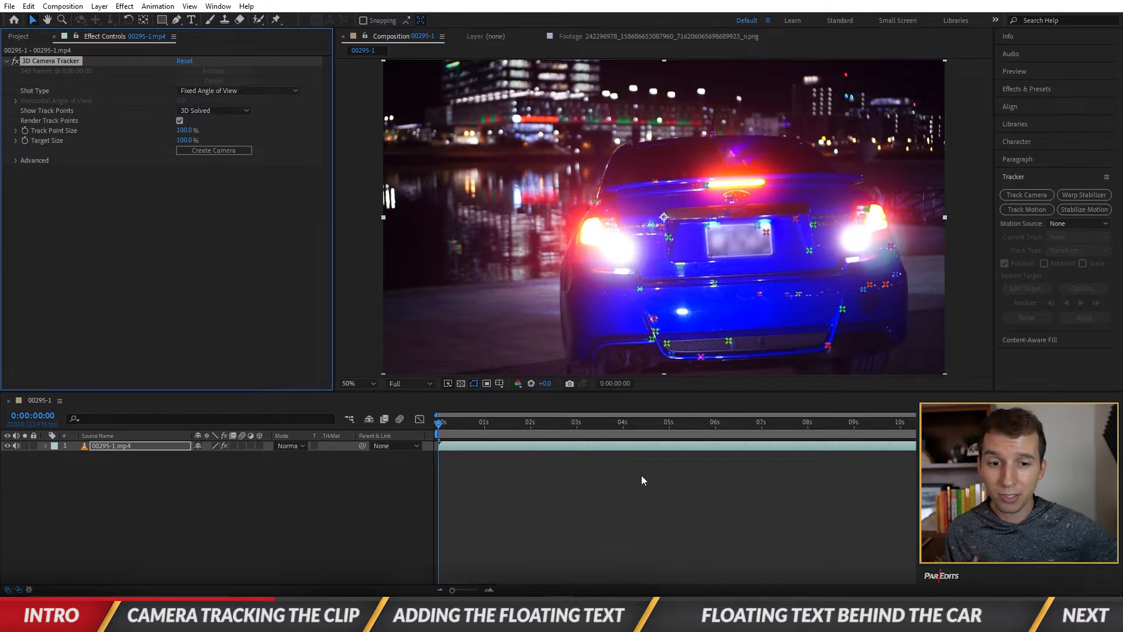
{"action": "left_click", "coordinate": [588, 481]}
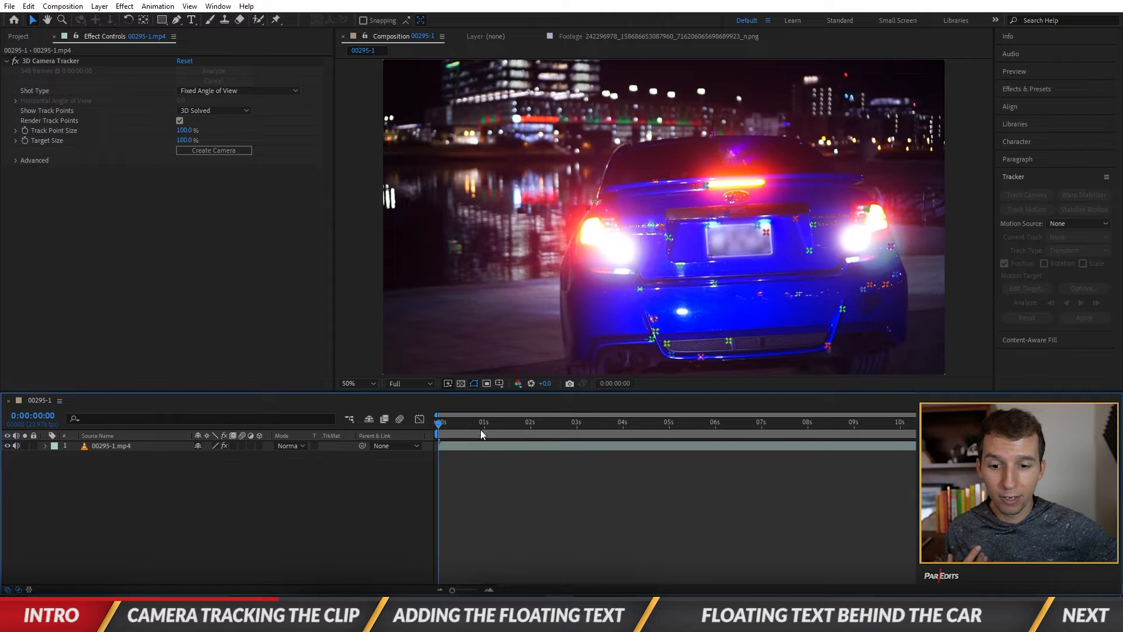
Step: Check whether Show Layer Controls is enabled for the composition view
{"action": "left_click", "coordinate": [580, 444]}
{"action": "left_click", "coordinate": [189, 6]}
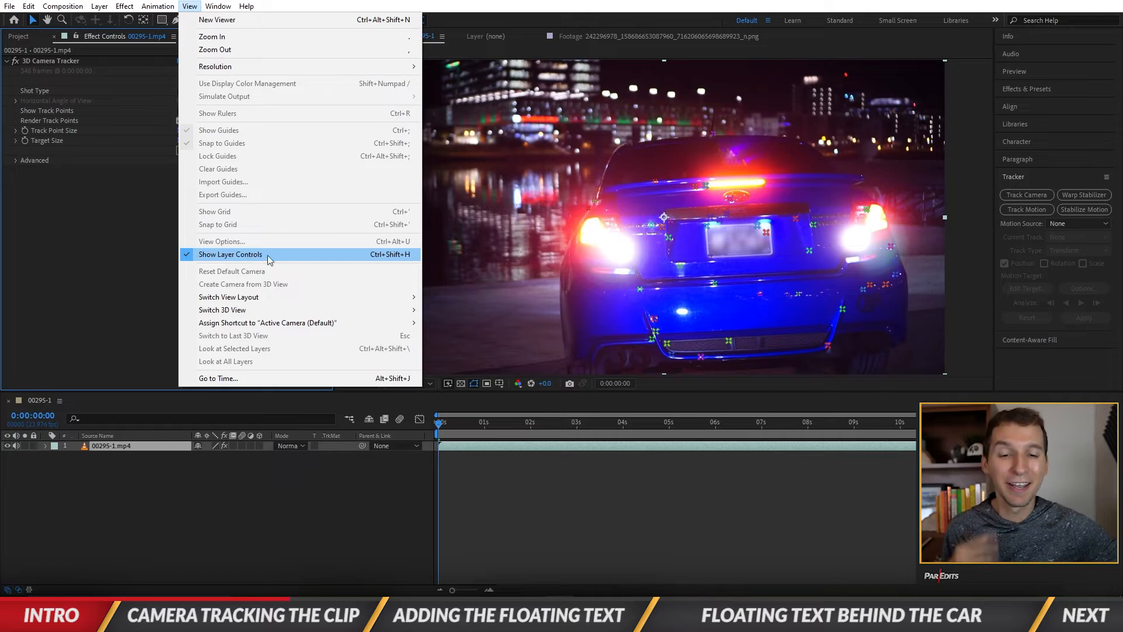
{"action": "left_click", "coordinate": [564, 473]}
{"action": "left_click", "coordinate": [563, 473]}
{"action": "key", "text": "ctrl+z"}
Step: Select the 3D Camera Tracker effect and play back the clip to examine how its track points follow the car
{"action": "left_click", "coordinate": [49, 60]}
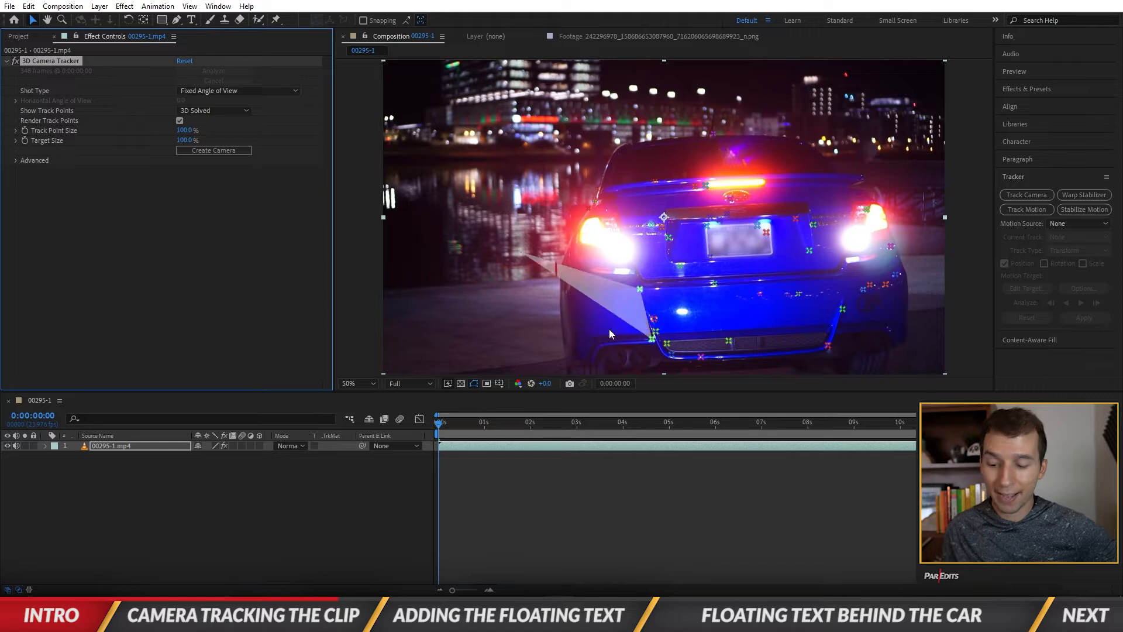
{"action": "key", "text": "space"}
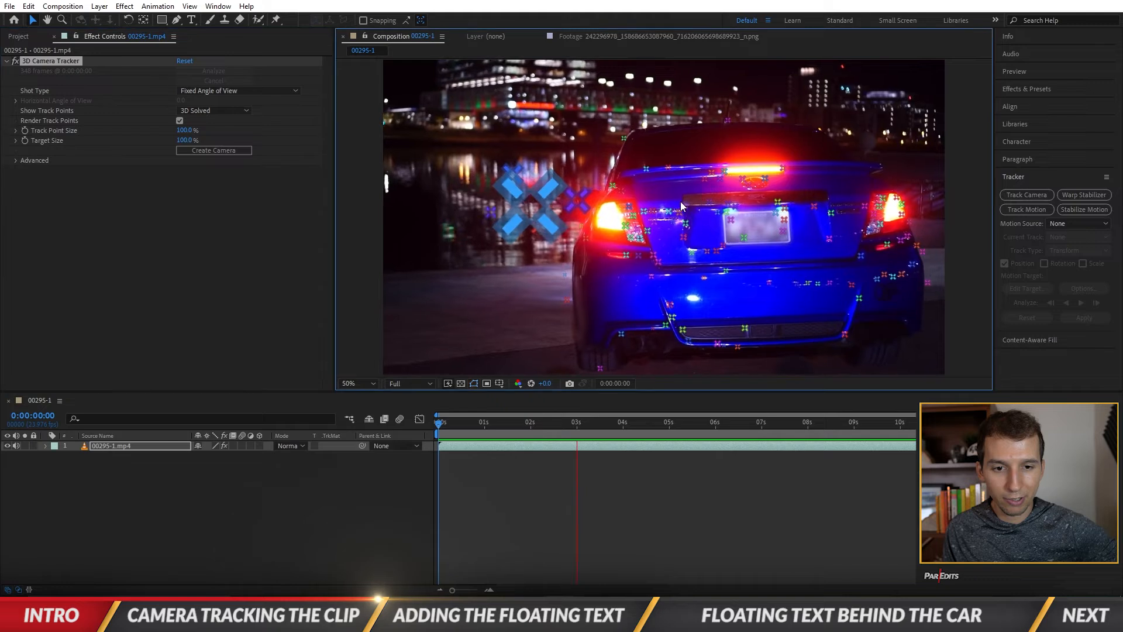
{"action": "left_click", "coordinate": [680, 201]}
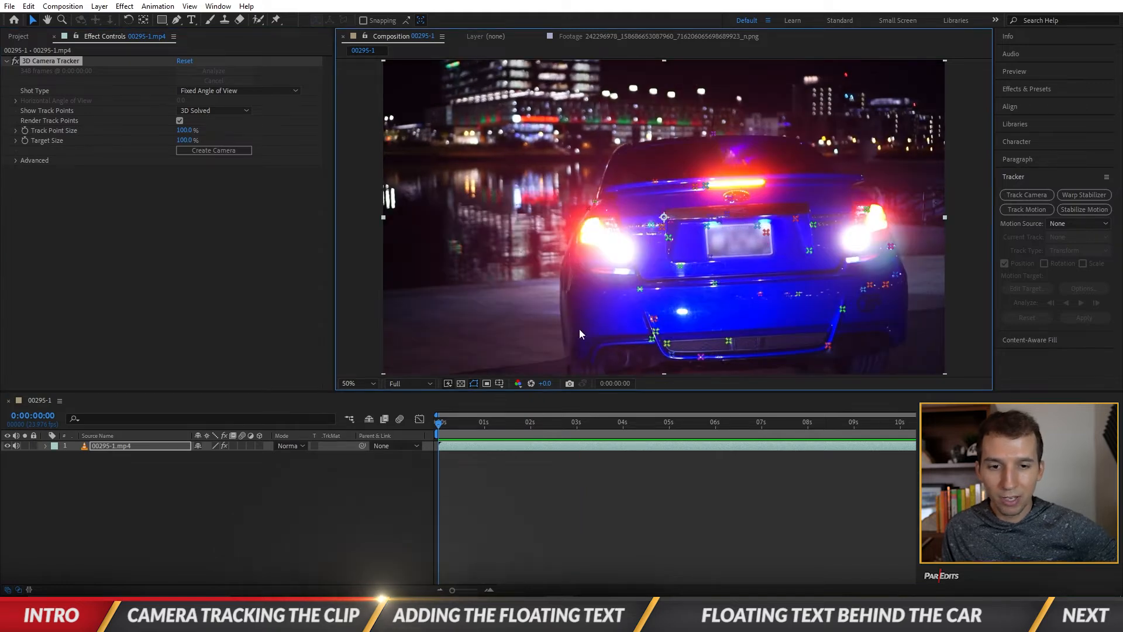
Step: Select the cluster of track points between the car's left tail light and licence plate, and create text and a camera from them
{"action": "mouse_move", "coordinate": [684, 204]}
{"action": "left_mouse_down"}
{"action": "mouse_move", "coordinate": [638, 205]}
{"action": "mouse_move", "coordinate": [624, 243]}
{"action": "mouse_move", "coordinate": [661, 277]}
{"action": "mouse_move", "coordinate": [697, 272]}
{"action": "left_mouse_up"}
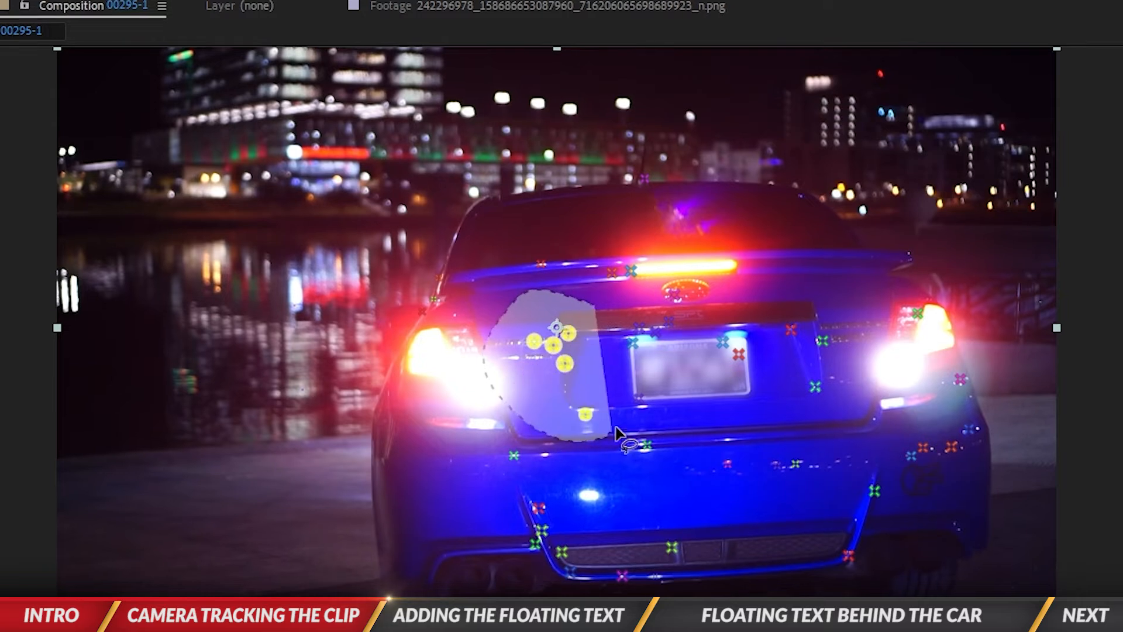
{"action": "mouse_move", "coordinate": [615, 428]}
{"action": "left_mouse_down"}
{"action": "mouse_move", "coordinate": [620, 343]}
{"action": "mouse_move", "coordinate": [599, 316]}
{"action": "left_mouse_up"}
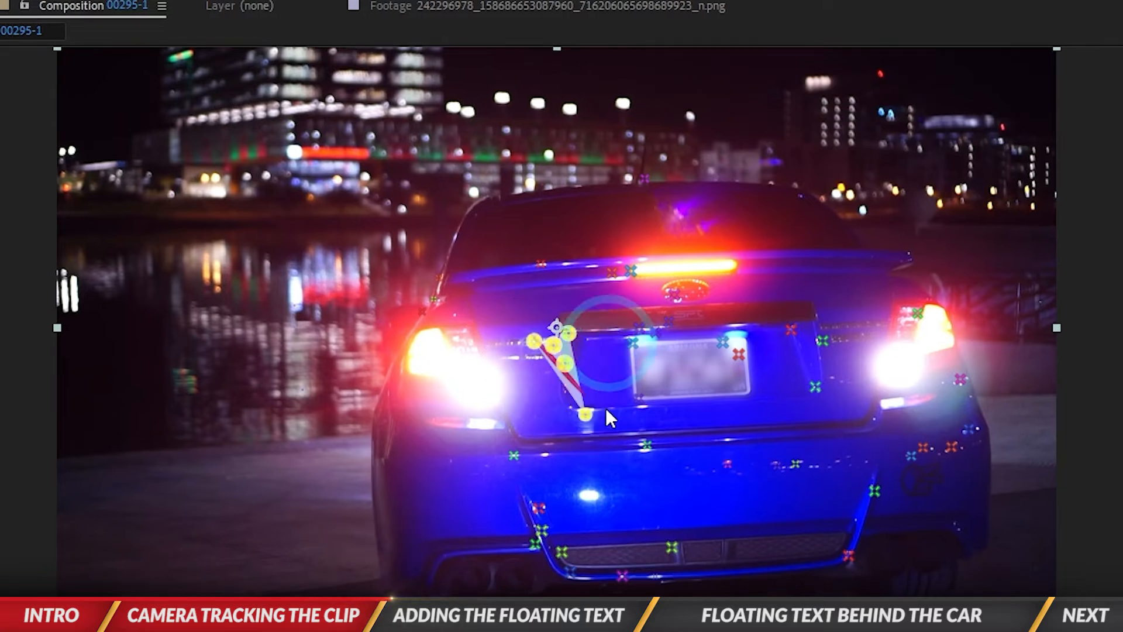
{"action": "right_click", "coordinate": [570, 376]}
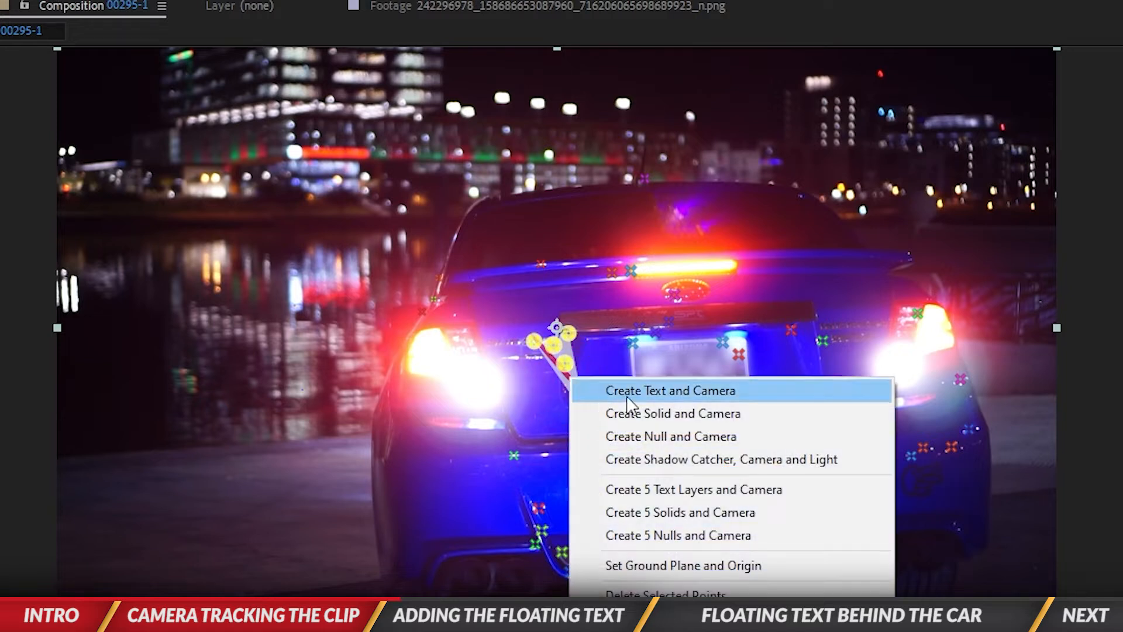
{"action": "left_click", "coordinate": [627, 400]}
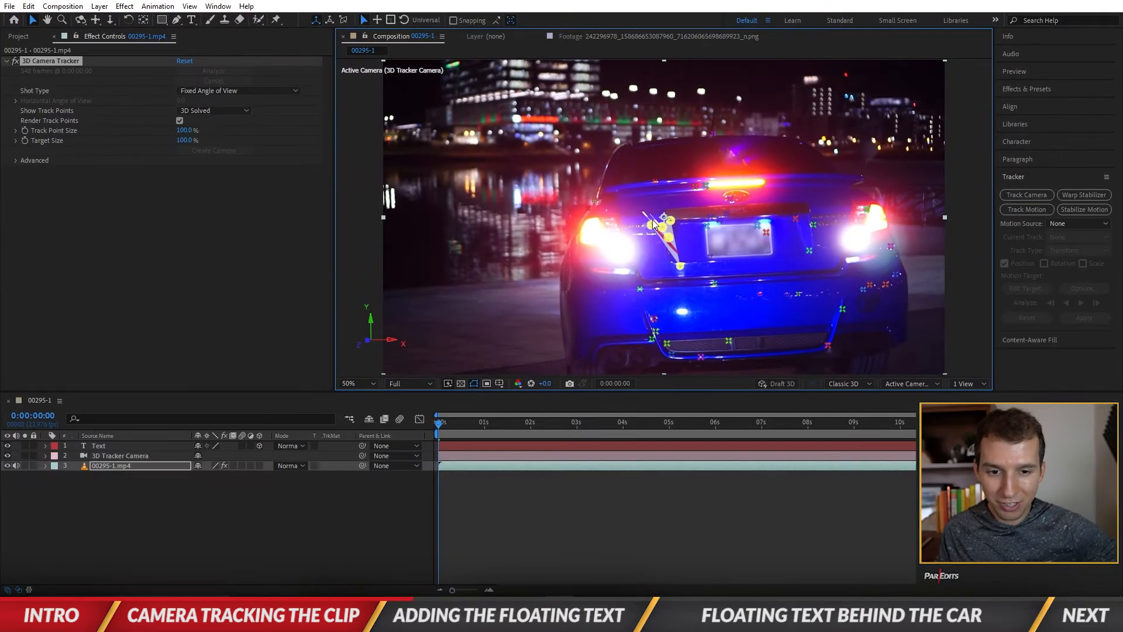
Step: Rotate the new text layer in 3D so that it stands upright and faces the camera
{"action": "left_click", "coordinate": [96, 447]}
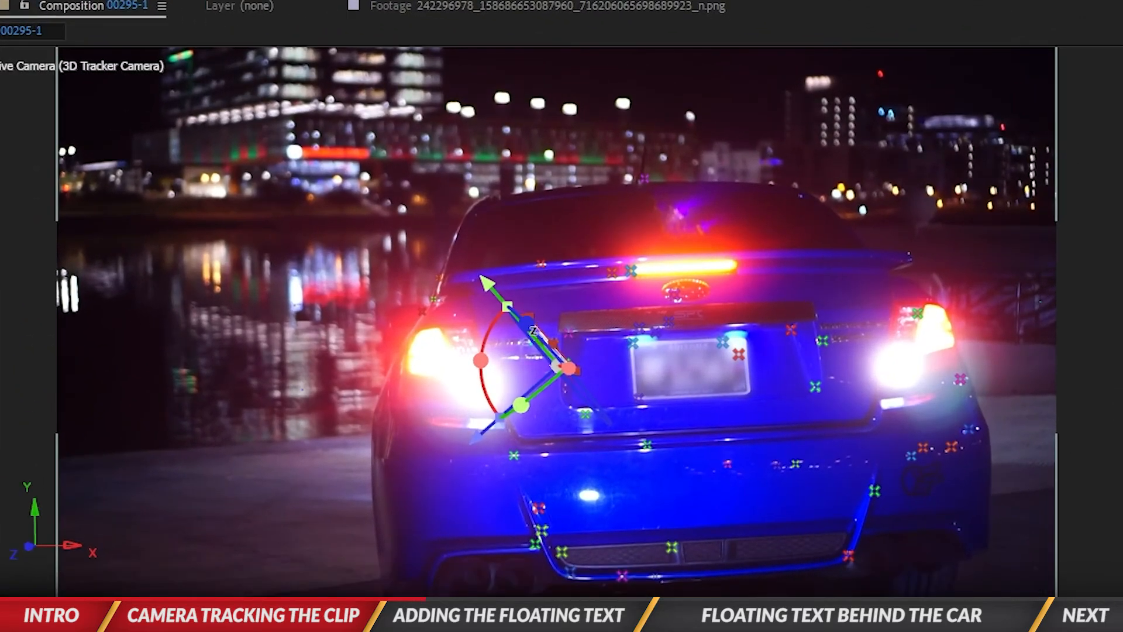
{"action": "left_click_drag", "start_coordinate": [481, 360], "coordinate": [503, 420]}
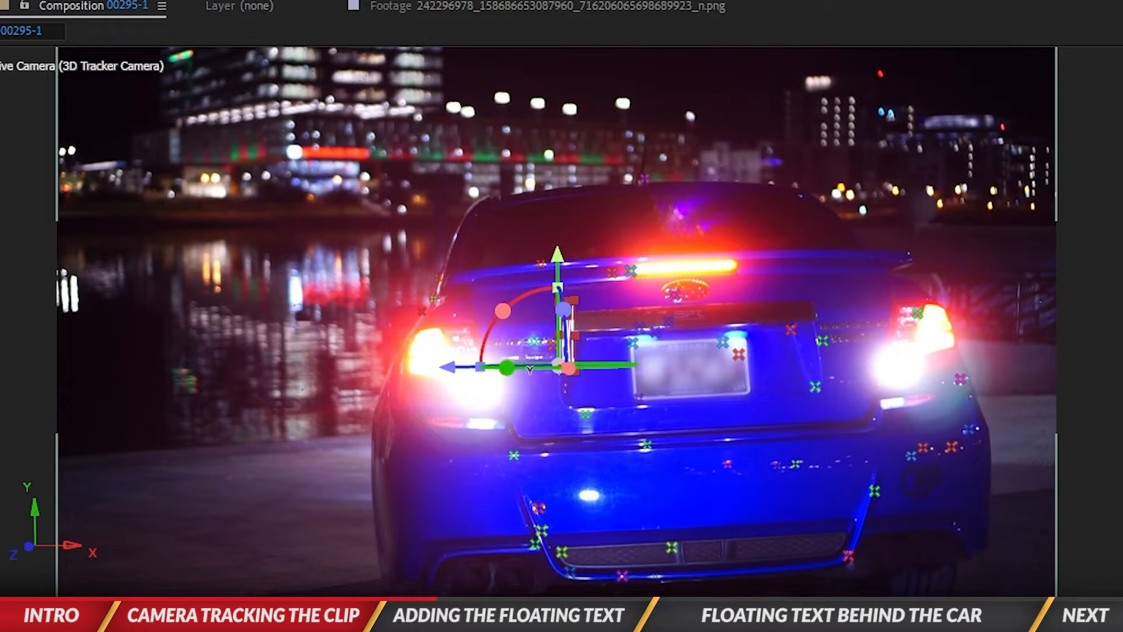
{"action": "left_click_drag", "start_coordinate": [526, 367], "coordinate": [589, 367]}
{"action": "mouse_move", "coordinate": [594, 298]}
{"action": "left_mouse_down"}
{"action": "mouse_move", "coordinate": [584, 292]}
{"action": "mouse_move", "coordinate": [593, 300]}
{"action": "left_mouse_up"}
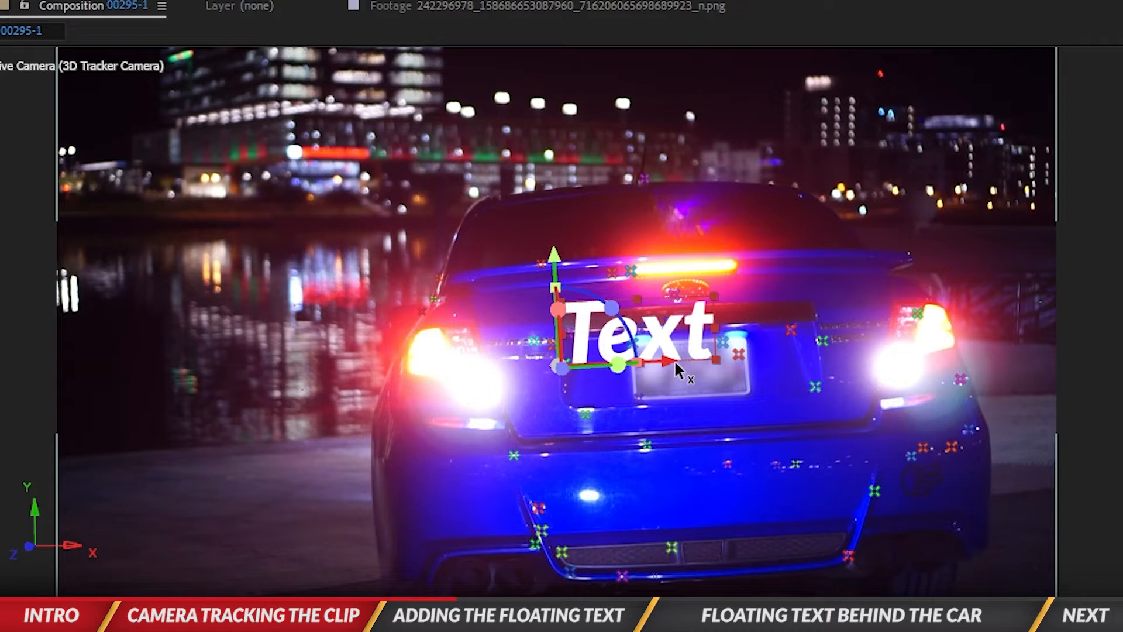
Step: Move the text over the water to the left of the car and change its wording to WRX
{"action": "left_click_drag", "start_coordinate": [670, 367], "coordinate": [472, 369]}
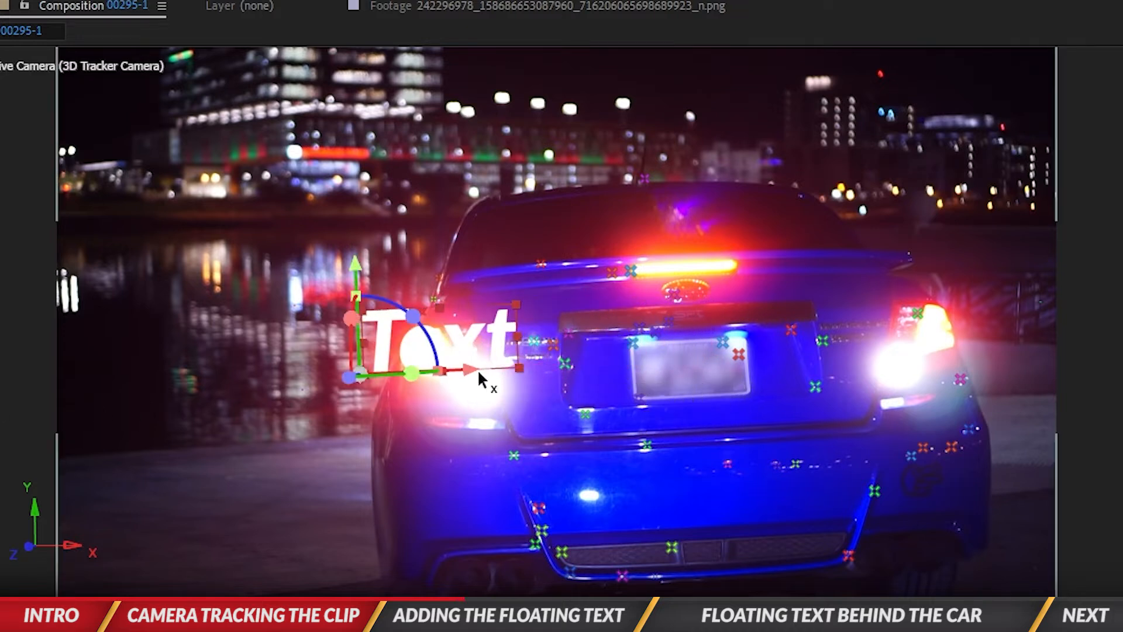
{"action": "left_click_drag", "start_coordinate": [402, 384], "coordinate": [252, 384]}
{"action": "double_click", "coordinate": [325, 341]}
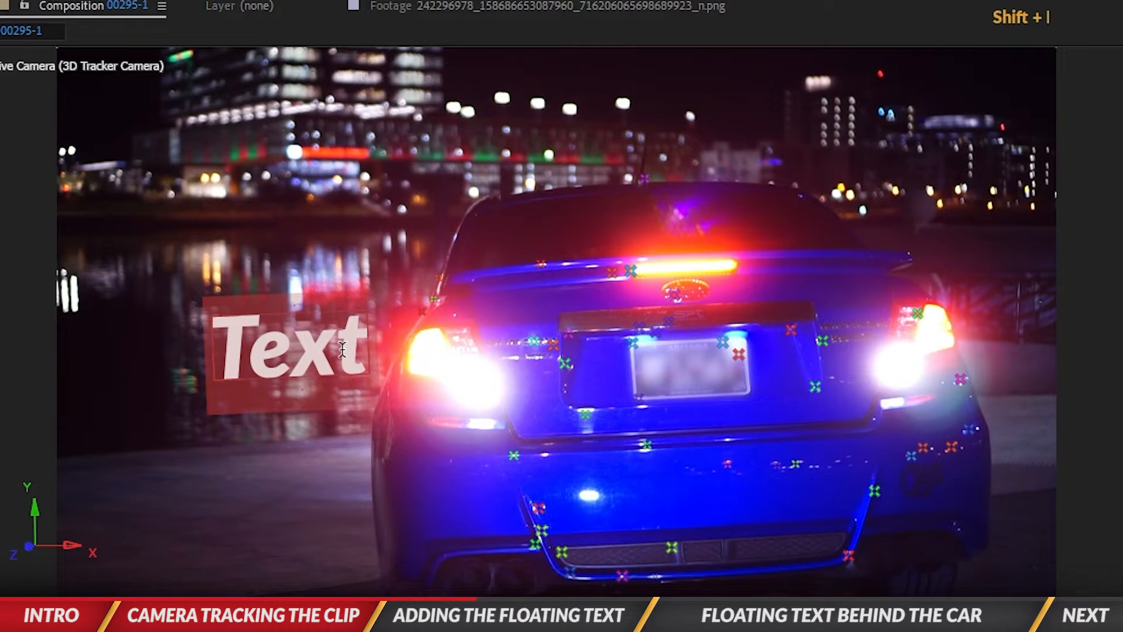
{"action": "type", "text": "WRX"}
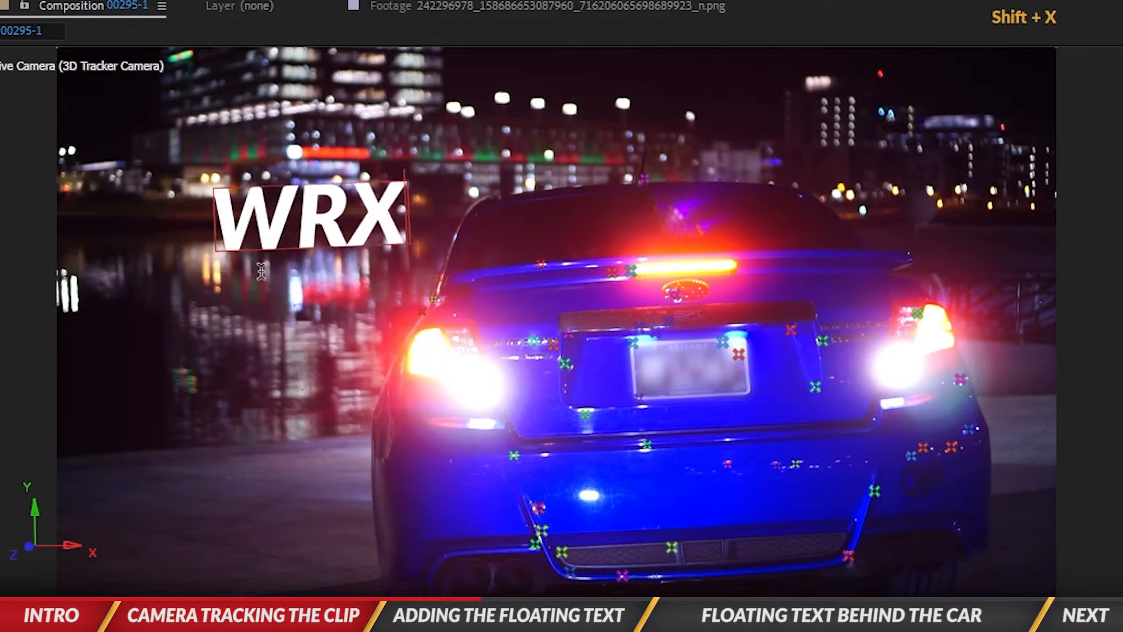
{"action": "left_click", "coordinate": [1096, 292]}
Step: Apply the Drop Shadow effect to the WRX text layer and set the shadow's opacity to 100%
{"action": "left_click", "coordinate": [1015, 90]}
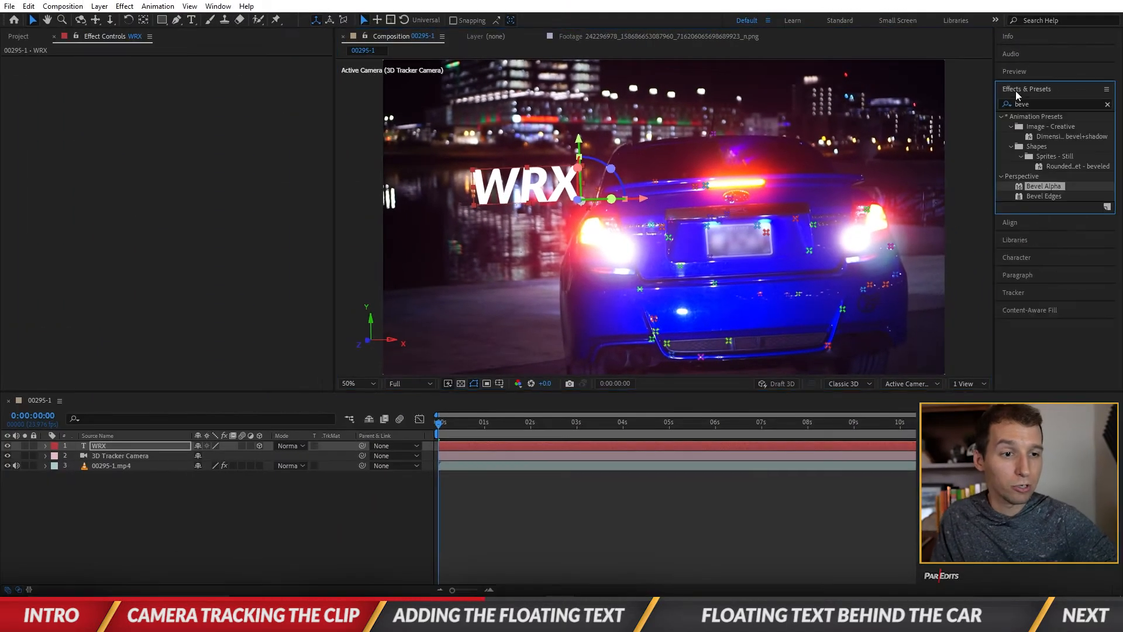
{"action": "double_click", "coordinate": [1035, 104]}
{"action": "type", "text": "drop"}
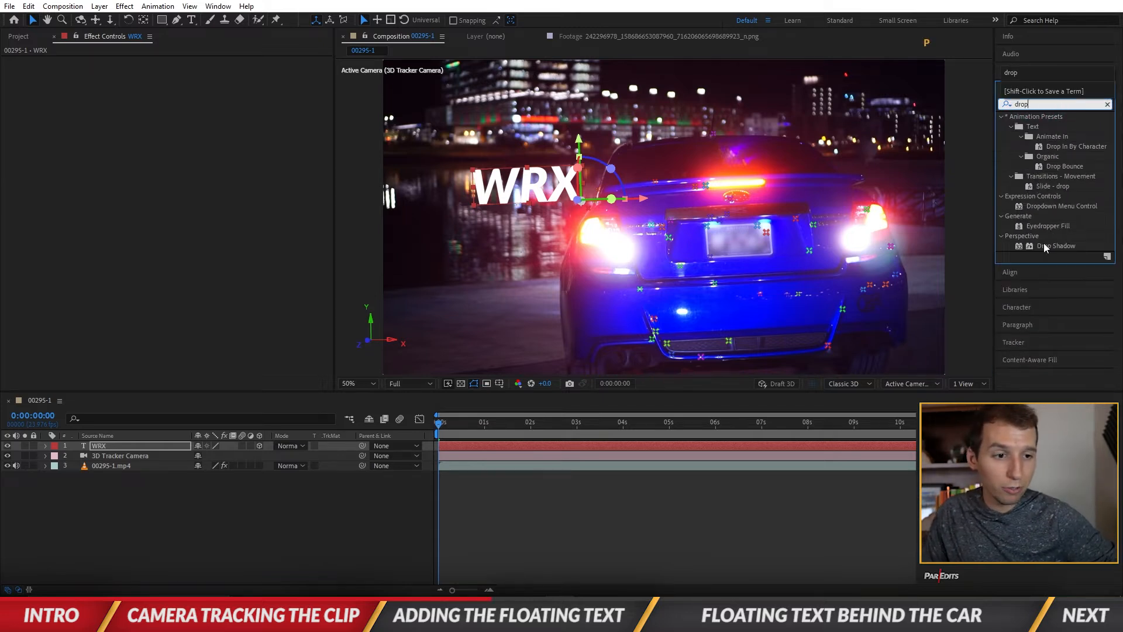
{"action": "left_click_drag", "start_coordinate": [1045, 248], "coordinate": [153, 448]}
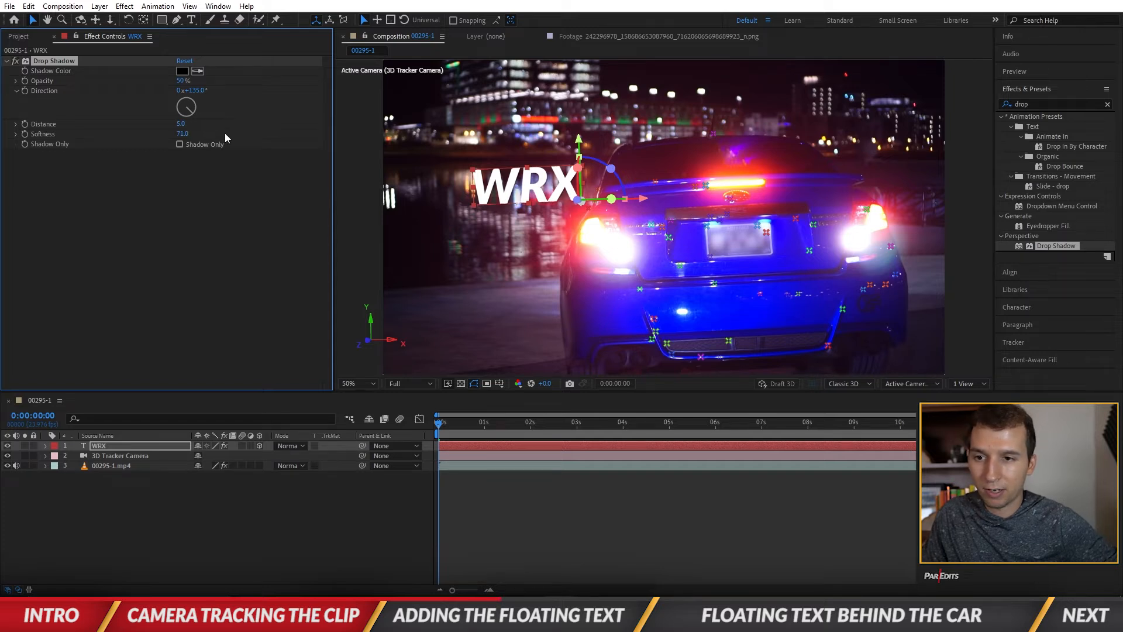
{"action": "left_click_drag", "start_coordinate": [181, 81], "coordinate": [287, 77]}
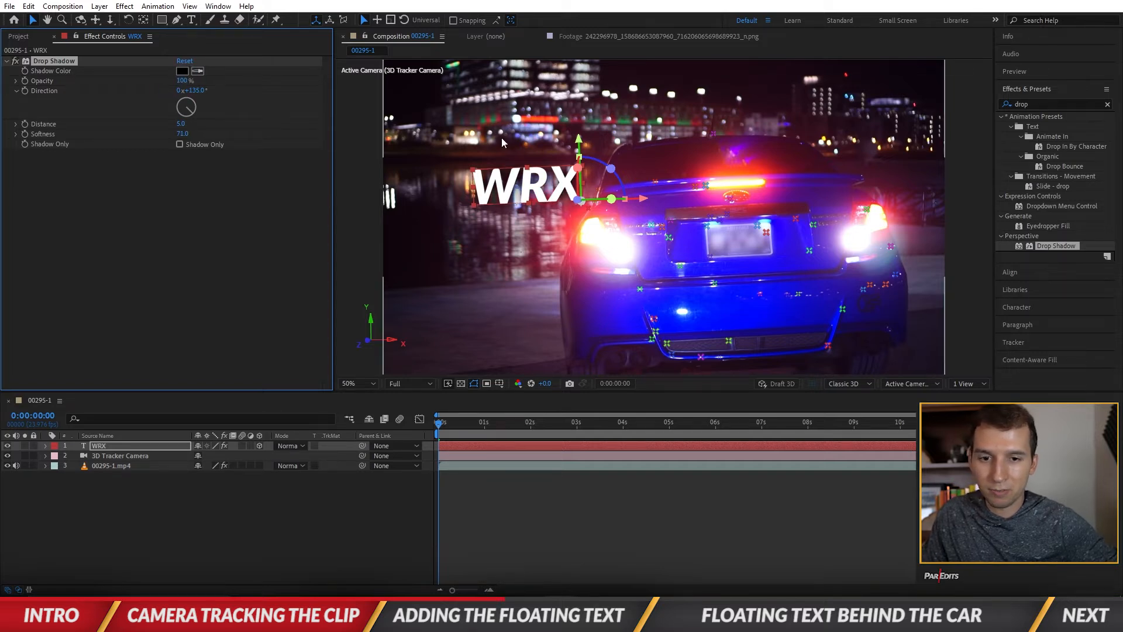
{"action": "left_click", "coordinate": [676, 538]}
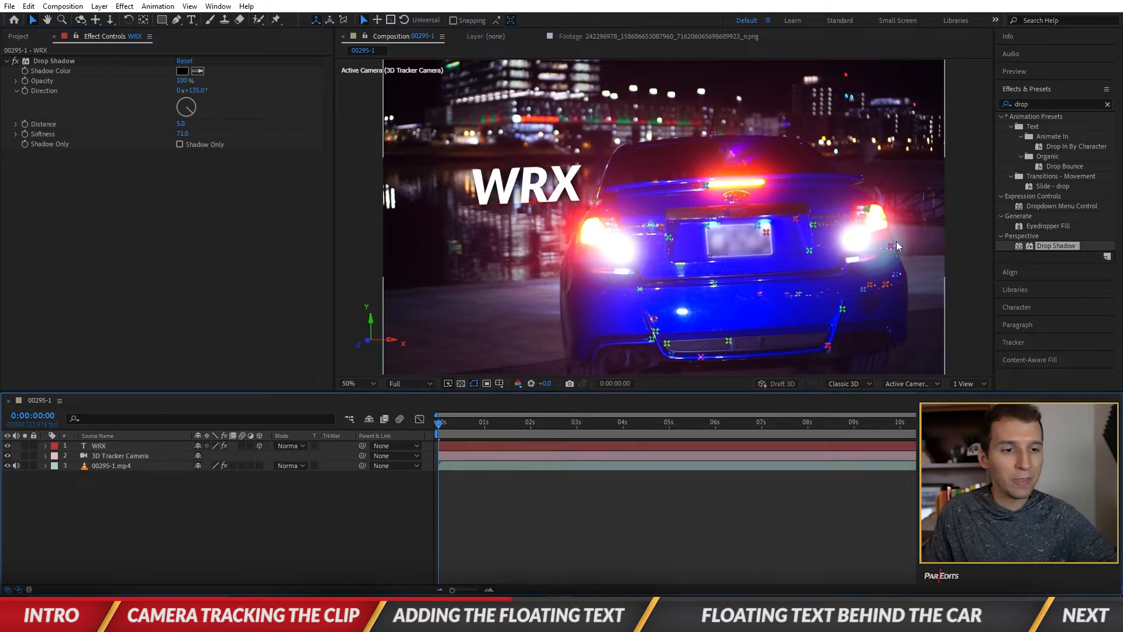
Step: Apply the Bevel Alpha effect to the WRX text layer and set its edge thickness to 6.80
{"action": "left_click", "coordinate": [1045, 105]}
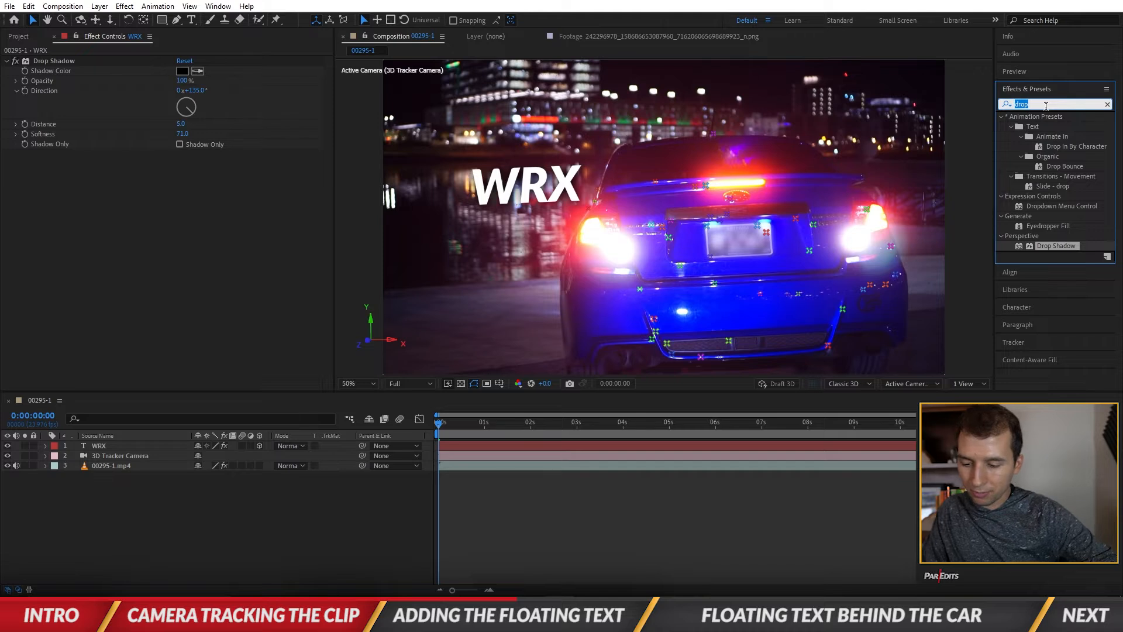
{"action": "type", "text": "bevel"}
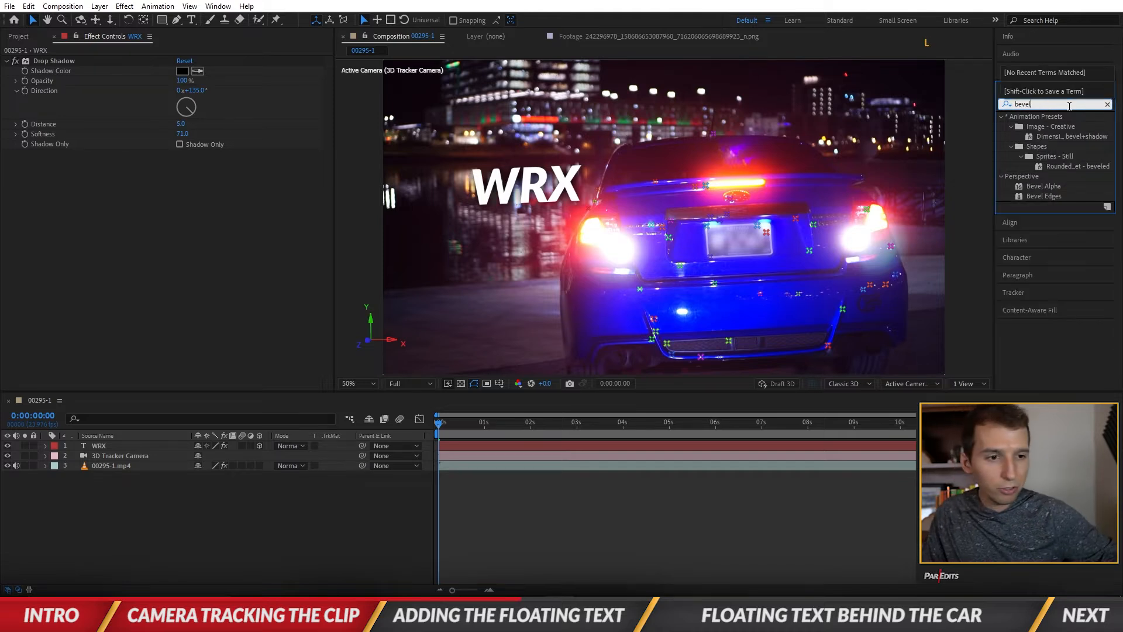
{"action": "left_click_drag", "start_coordinate": [1065, 187], "coordinate": [454, 445]}
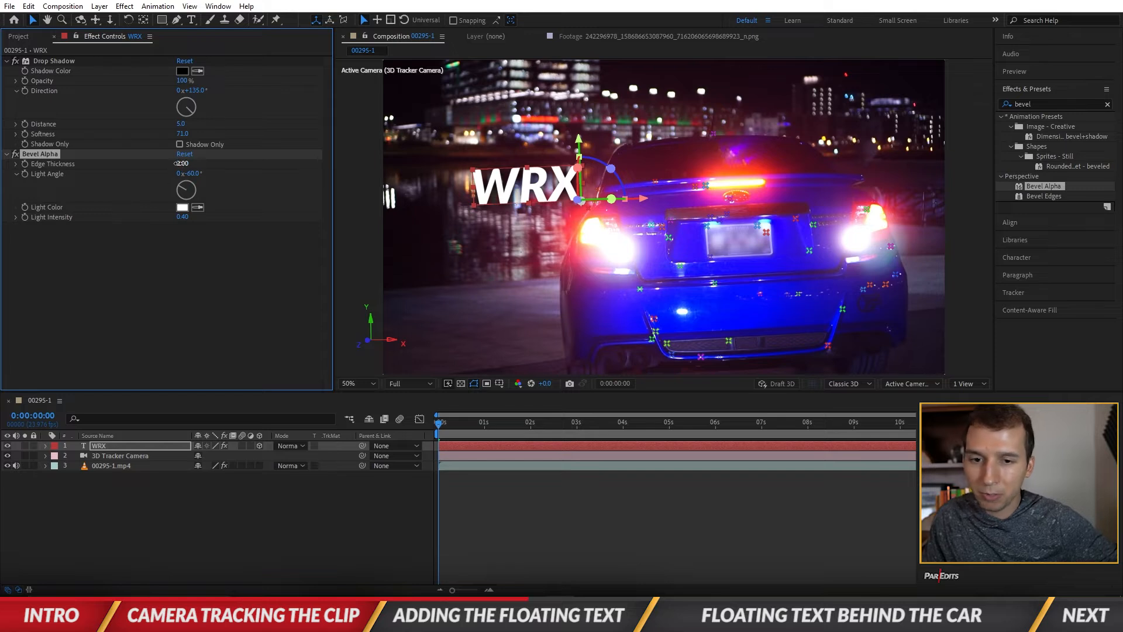
{"action": "left_click_drag", "start_coordinate": [179, 162], "coordinate": [391, 155]}
{"action": "scroll", "coordinate": [543, 191], "scroll_direction": "up", "scroll_amount": 2}
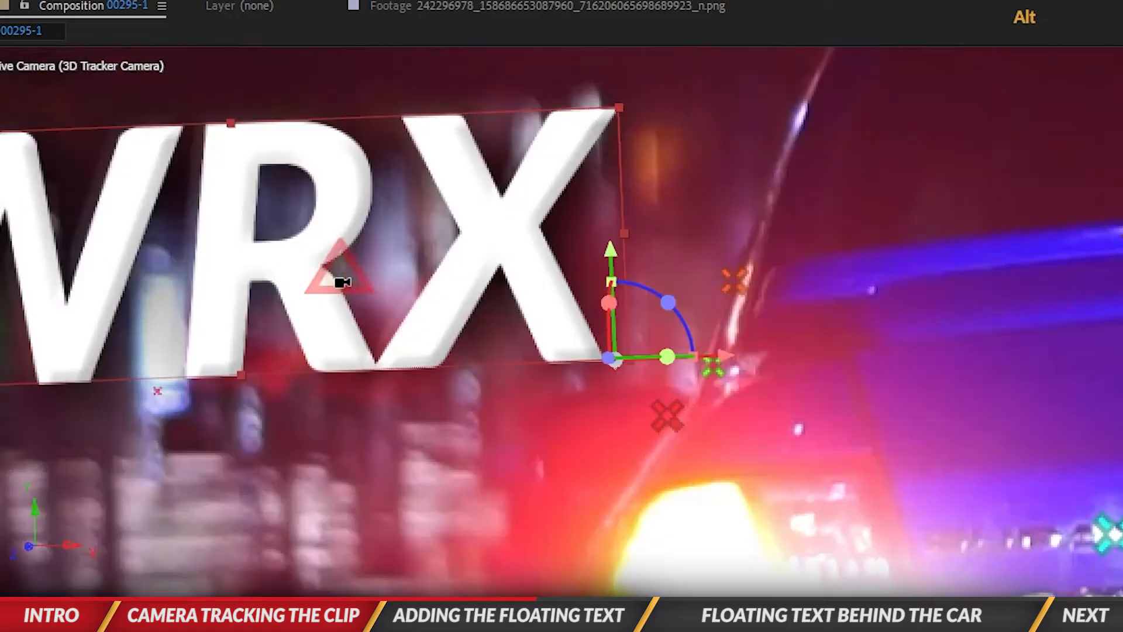
{"action": "scroll", "coordinate": [344, 283], "scroll_direction": "up", "scroll_amount": 1}
{"action": "scroll", "coordinate": [333, 286], "scroll_direction": "down", "scroll_amount": 1}
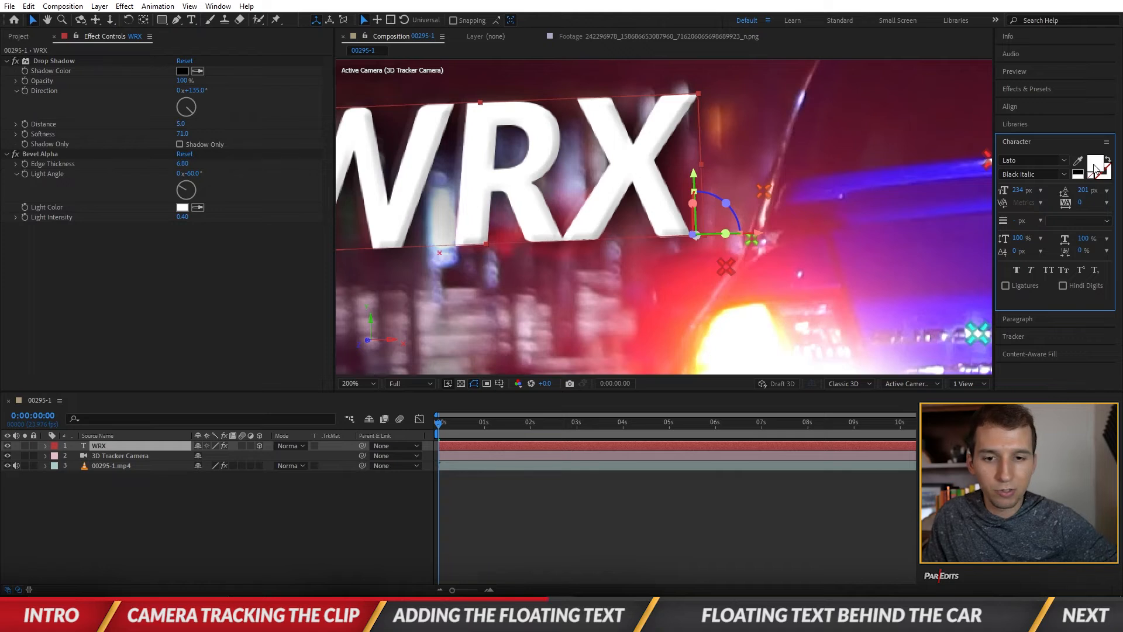
Step: Change the WRX text's fill colour to turquoise
{"action": "left_click", "coordinate": [1095, 166]}
{"action": "mouse_move", "coordinate": [540, 270]}
{"action": "left_mouse_down"}
{"action": "mouse_move", "coordinate": [570, 265]}
{"action": "mouse_move", "coordinate": [558, 281]}
{"action": "mouse_move", "coordinate": [565, 301]}
{"action": "mouse_move", "coordinate": [579, 275]}
{"action": "mouse_move", "coordinate": [585, 302]}
{"action": "left_mouse_up"}
{"action": "left_click", "coordinate": [677, 225]}
{"action": "key", "text": "space"}
{"action": "scroll", "coordinate": [673, 326], "scroll_direction": "down", "scroll_amount": 4}
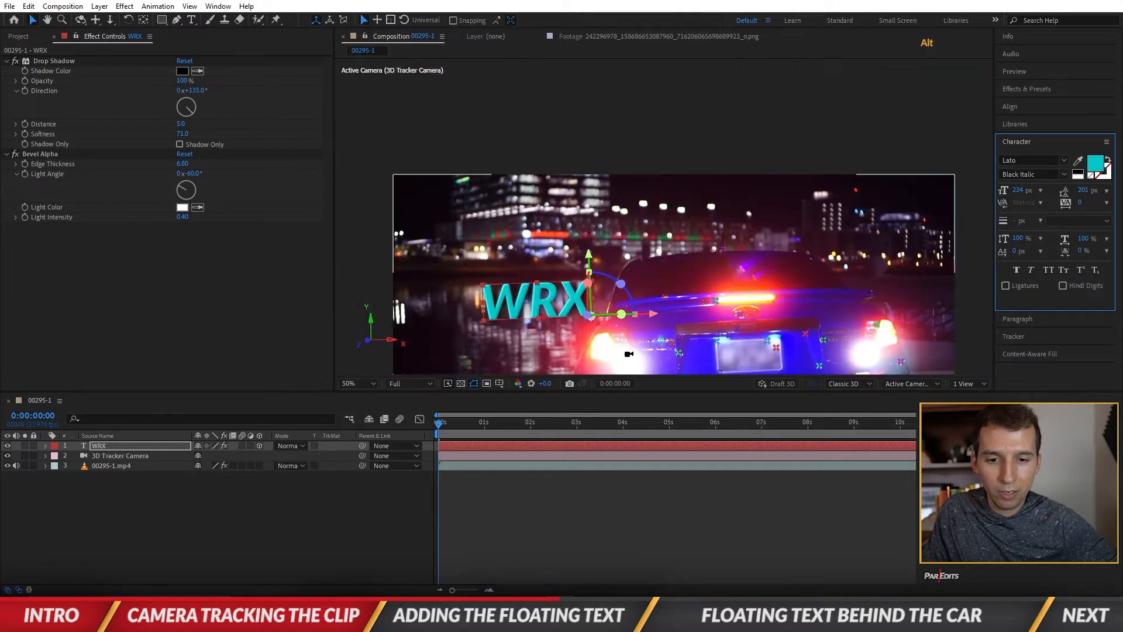
Step: Fit the whole composition in the viewer and preview how the WRX text follows the car through the clip
{"action": "left_click_drag", "start_coordinate": [672, 327], "coordinate": [601, 212]}
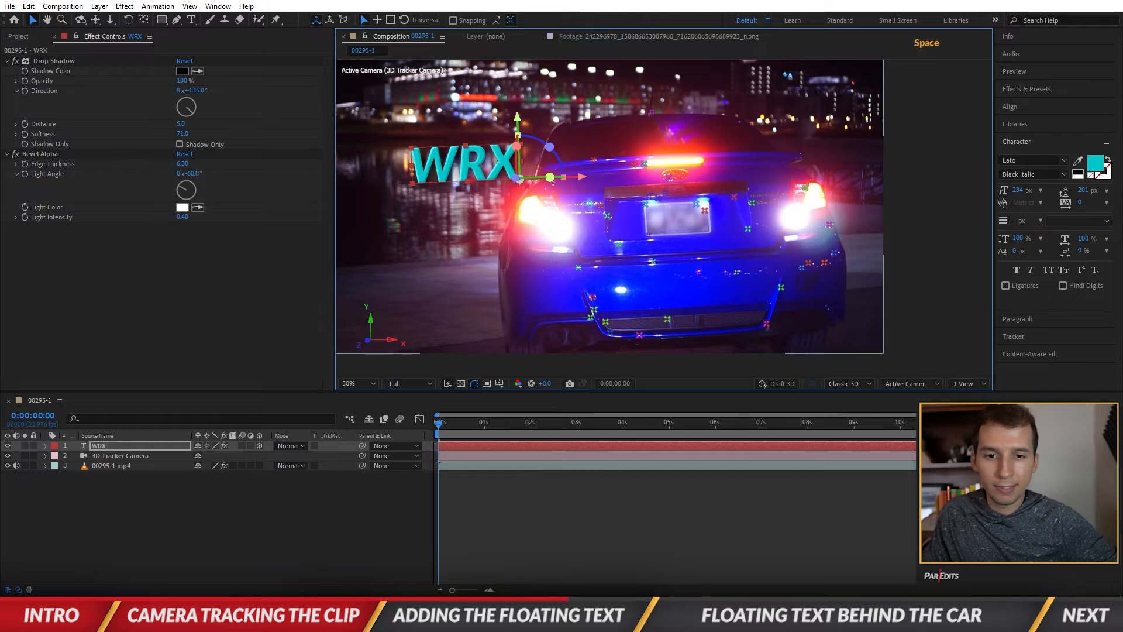
{"action": "left_click", "coordinate": [559, 513]}
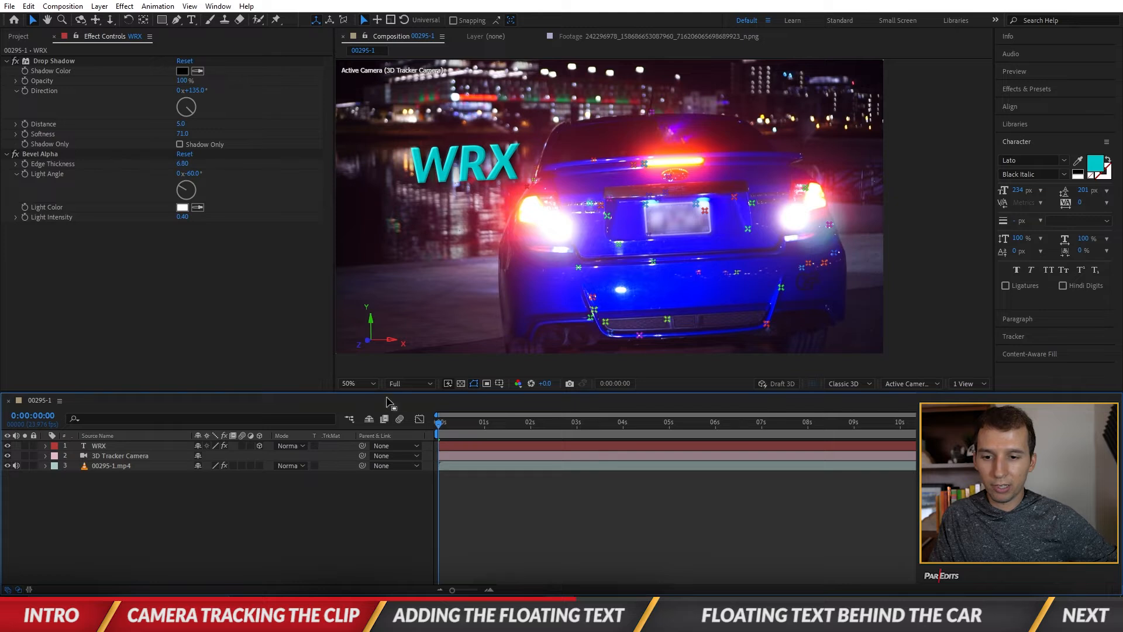
{"action": "left_click", "coordinate": [358, 383]}
{"action": "left_click", "coordinate": [370, 188]}
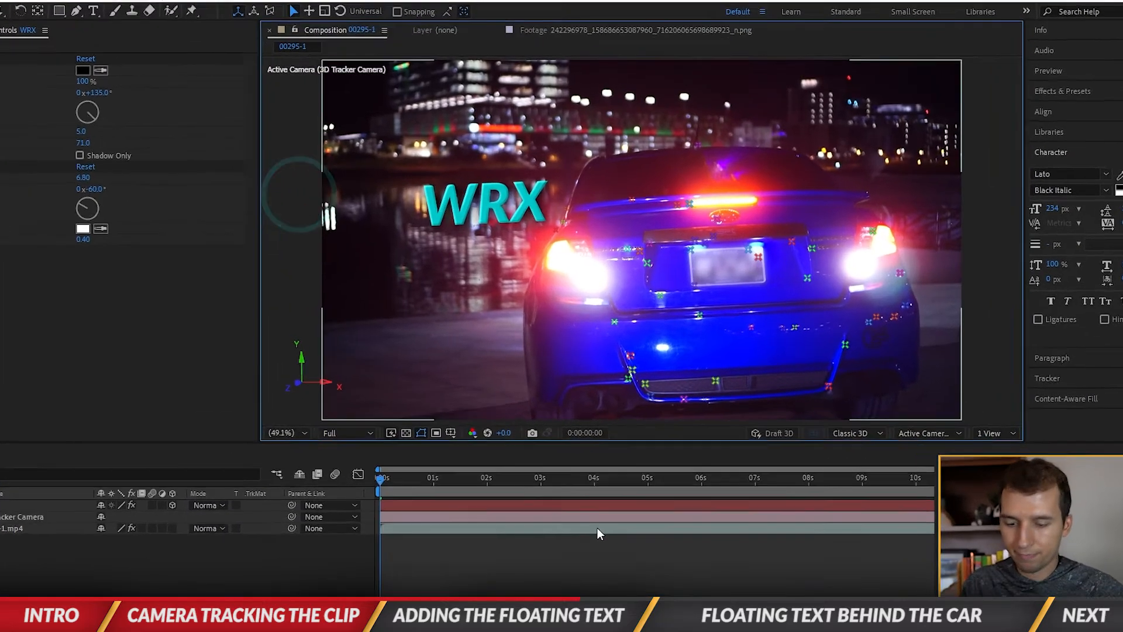
{"action": "key", "text": "space"}
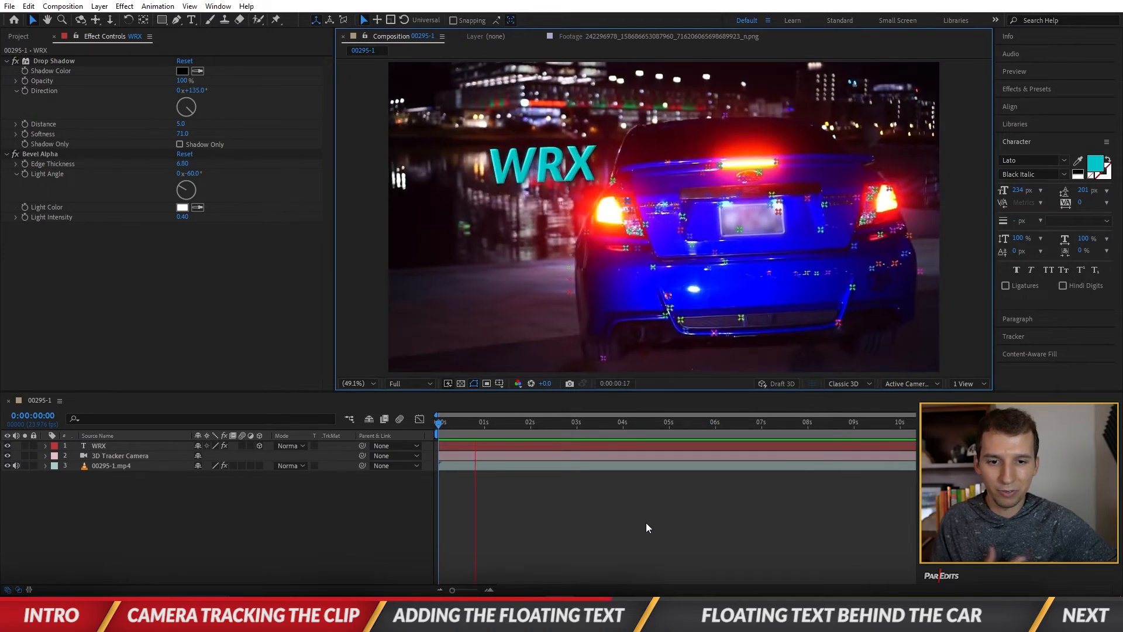
{"action": "left_click_drag", "start_coordinate": [489, 422], "coordinate": [615, 430]}
{"action": "key", "text": "space"}
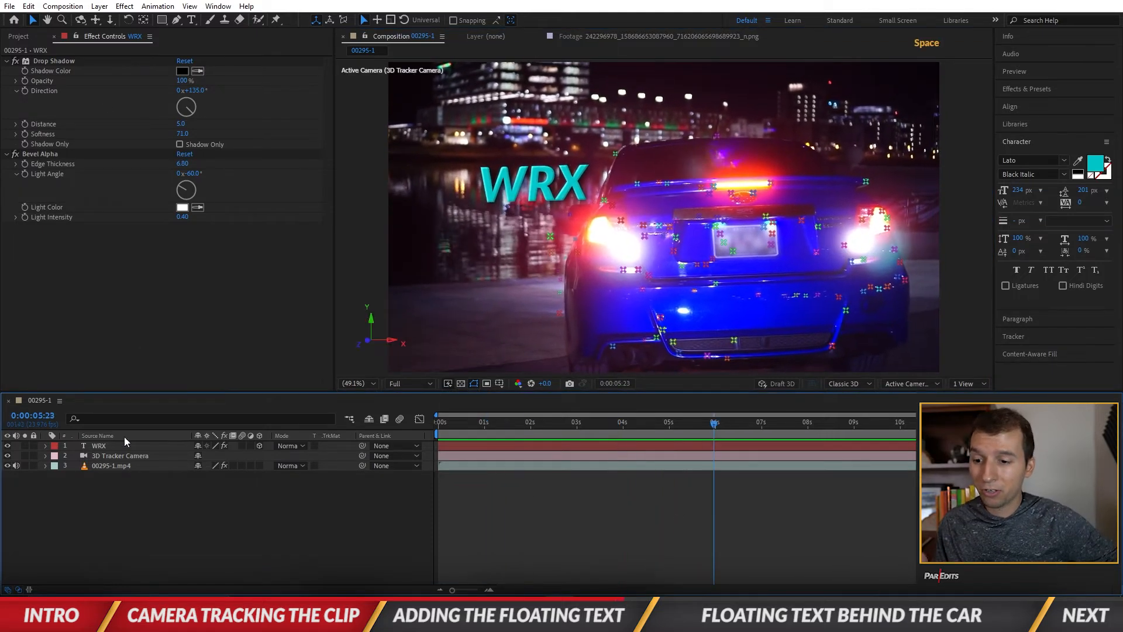
Step: Turn off Render Track Points in the 00295-1.mp4 layer's 3D Camera Tracker effect and preview the clip
{"action": "left_click", "coordinate": [120, 455]}
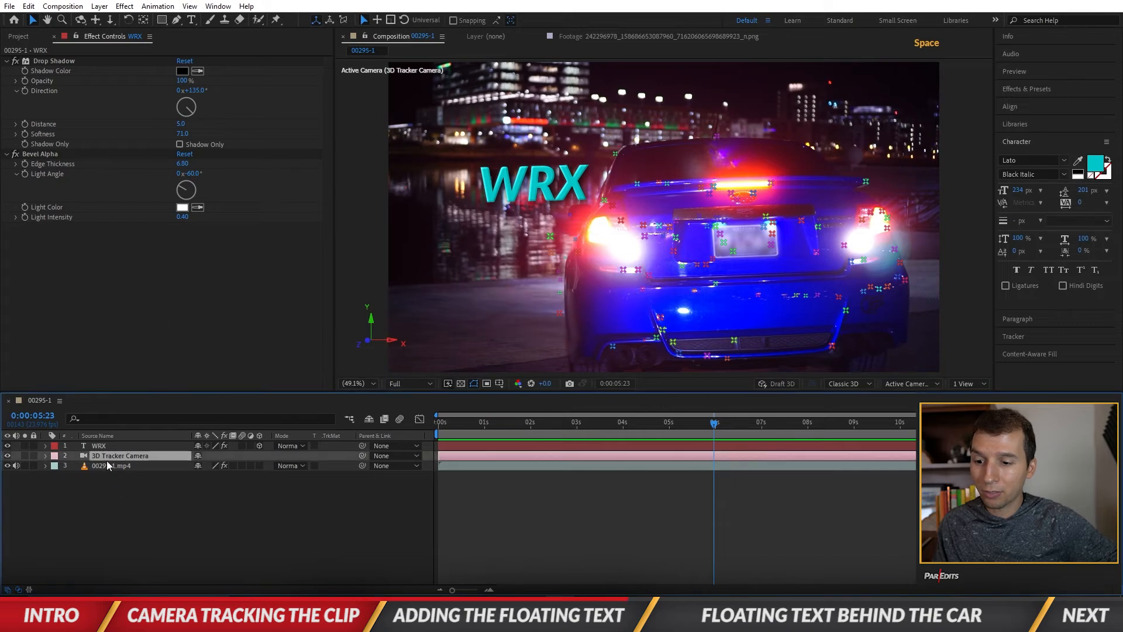
{"action": "left_click", "coordinate": [107, 465]}
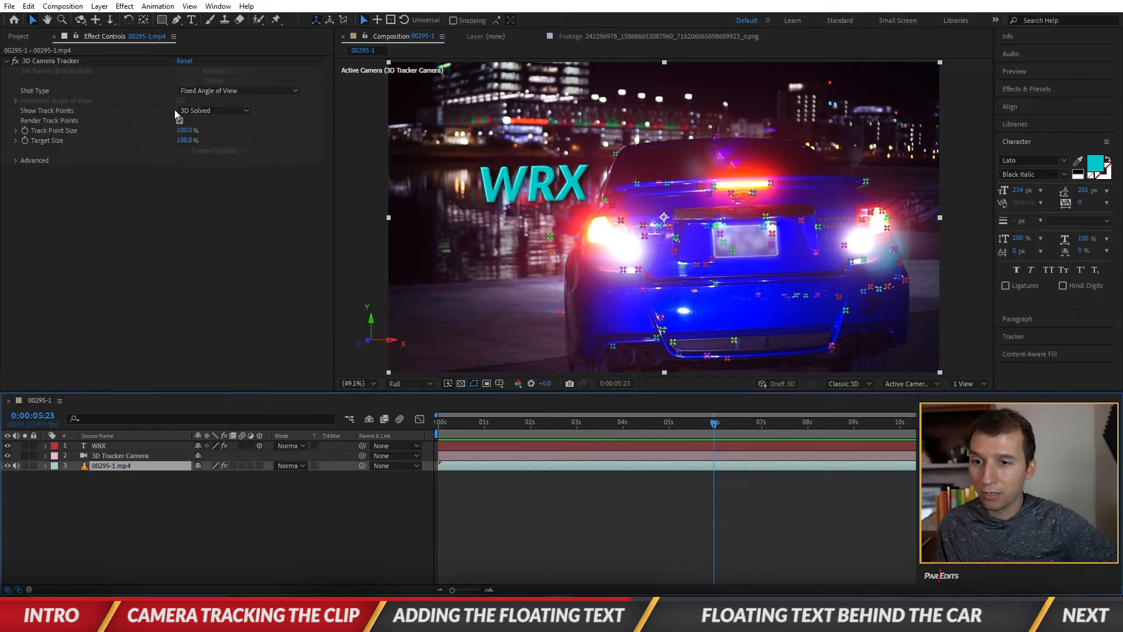
{"action": "left_click", "coordinate": [179, 121]}
{"action": "left_click", "coordinate": [621, 521]}
{"action": "key", "text": "space"}
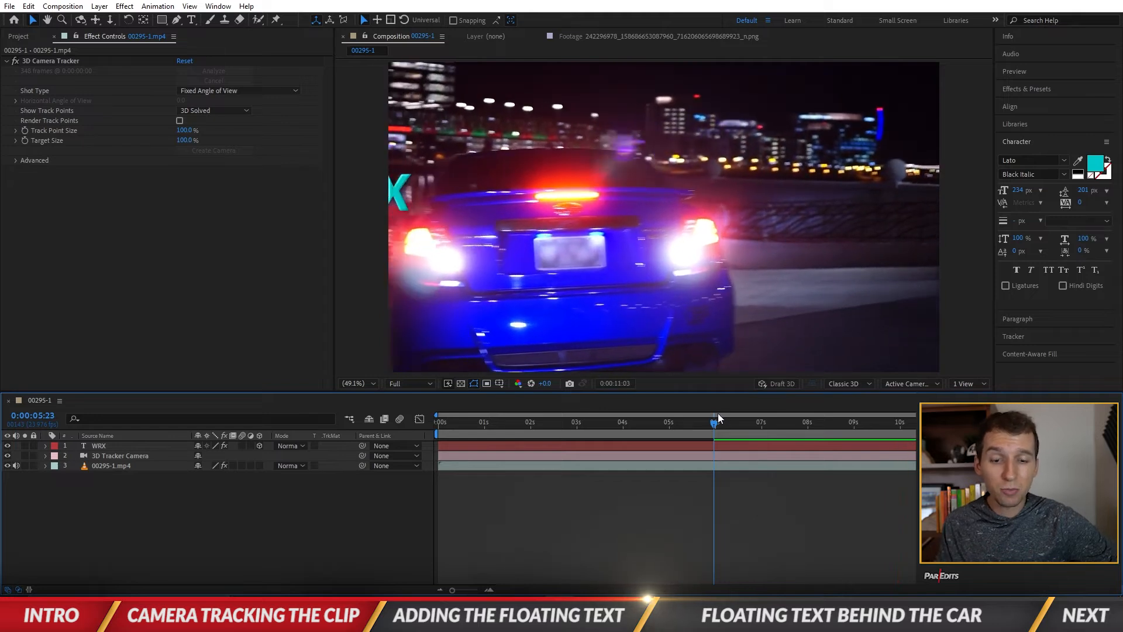
{"action": "key", "text": "space"}
Step: At 0:00:02:22, move the WRX text down to the pavement beside the car's left rear wheel
{"action": "left_click_drag", "start_coordinate": [718, 413], "coordinate": [571, 417]}
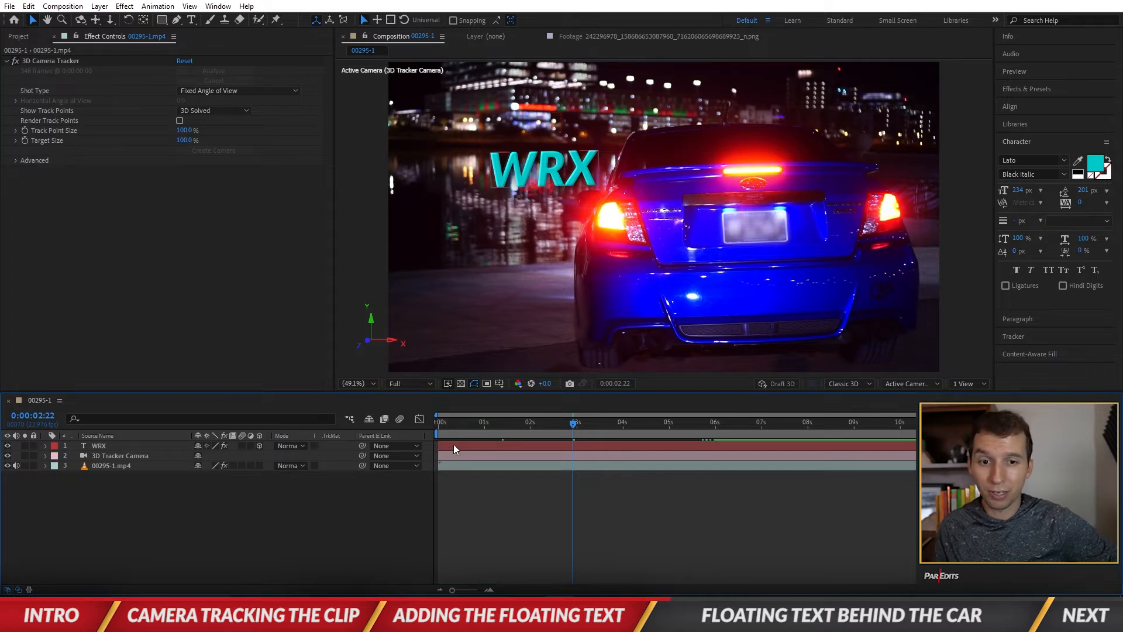
{"action": "left_click", "coordinate": [541, 444]}
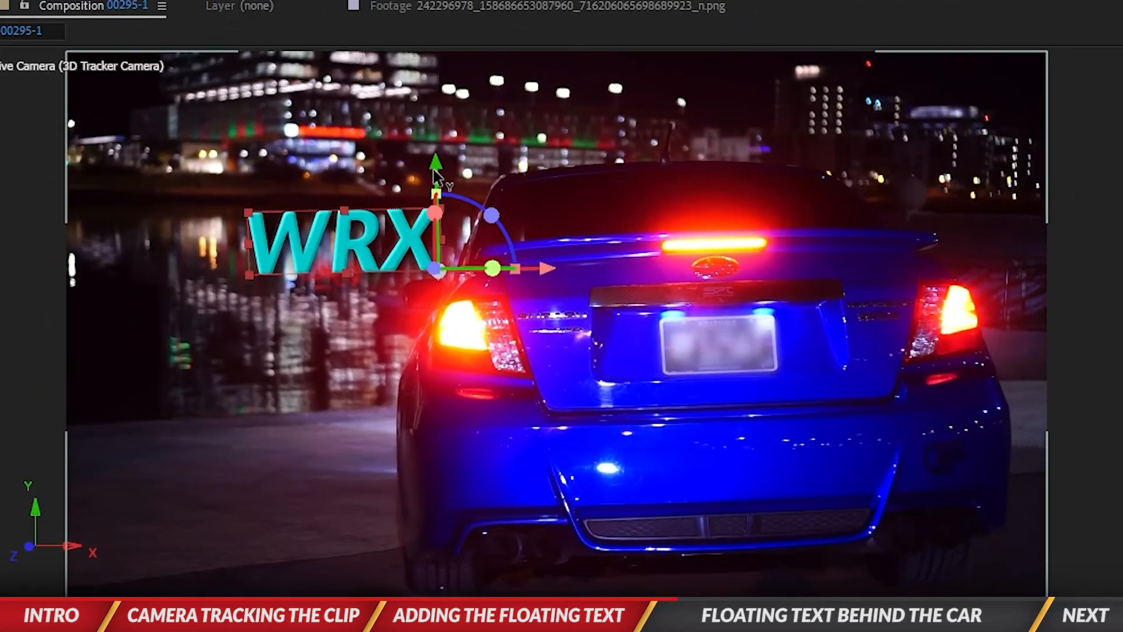
{"action": "left_click_drag", "start_coordinate": [598, 144], "coordinate": [600, 152]}
{"action": "left_click_drag", "start_coordinate": [443, 218], "coordinate": [443, 579]}
{"action": "key", "text": "w"}
{"action": "left_click_drag", "start_coordinate": [550, 523], "coordinate": [378, 535]}
Step: Duplicate the 00295-1.mp4 clip layer and open the upper copy in its own layer view
{"action": "left_click", "coordinate": [110, 466]}
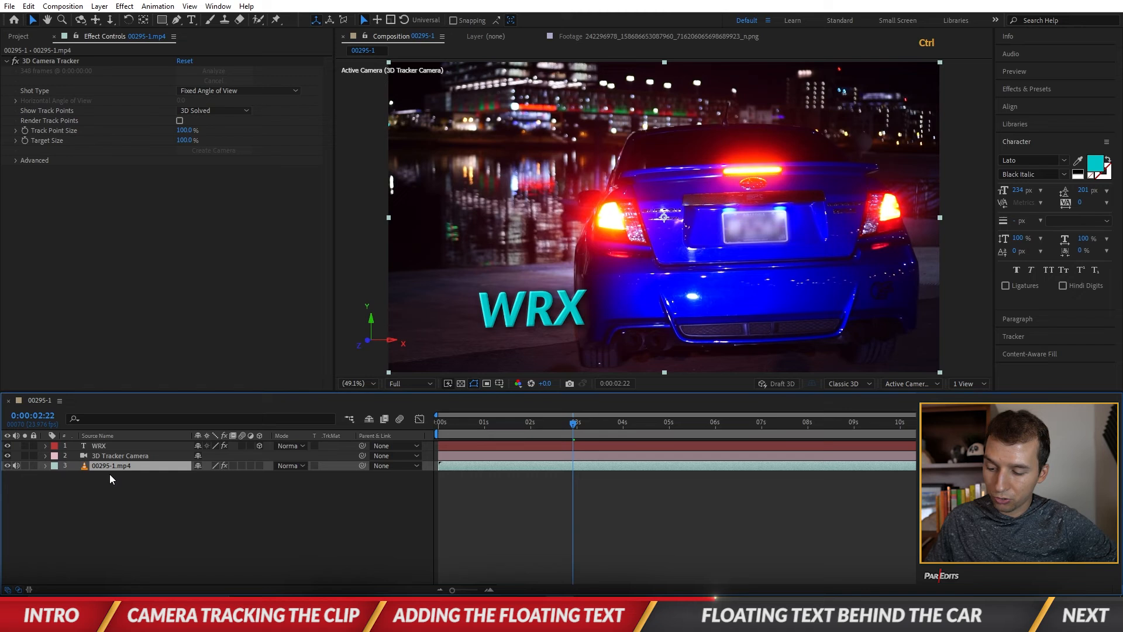
{"action": "key", "text": "ctrl+v"}
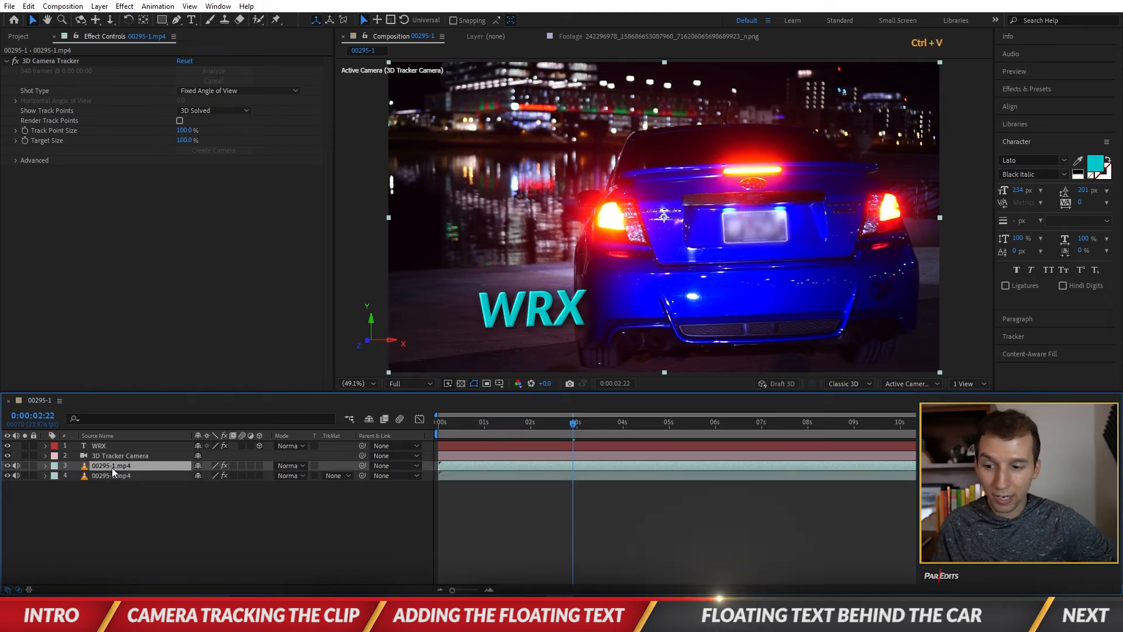
{"action": "double_click", "coordinate": [111, 465]}
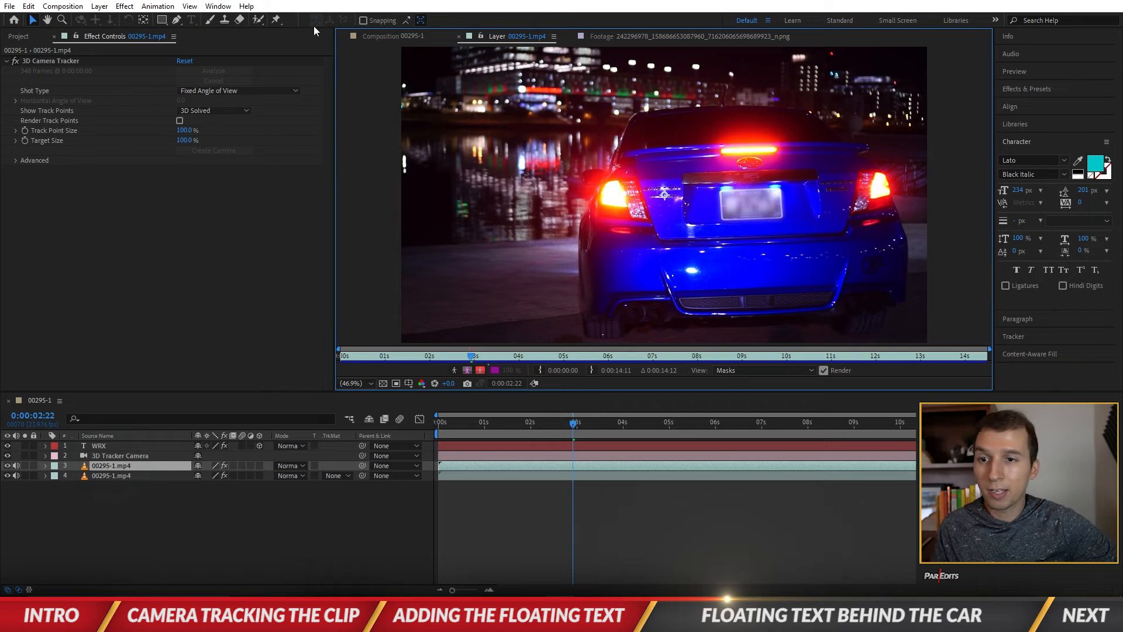
Step: Paint a Roto Brush foreground selection over the car's left rear wheel and bumper corner
{"action": "left_click", "coordinate": [259, 20]}
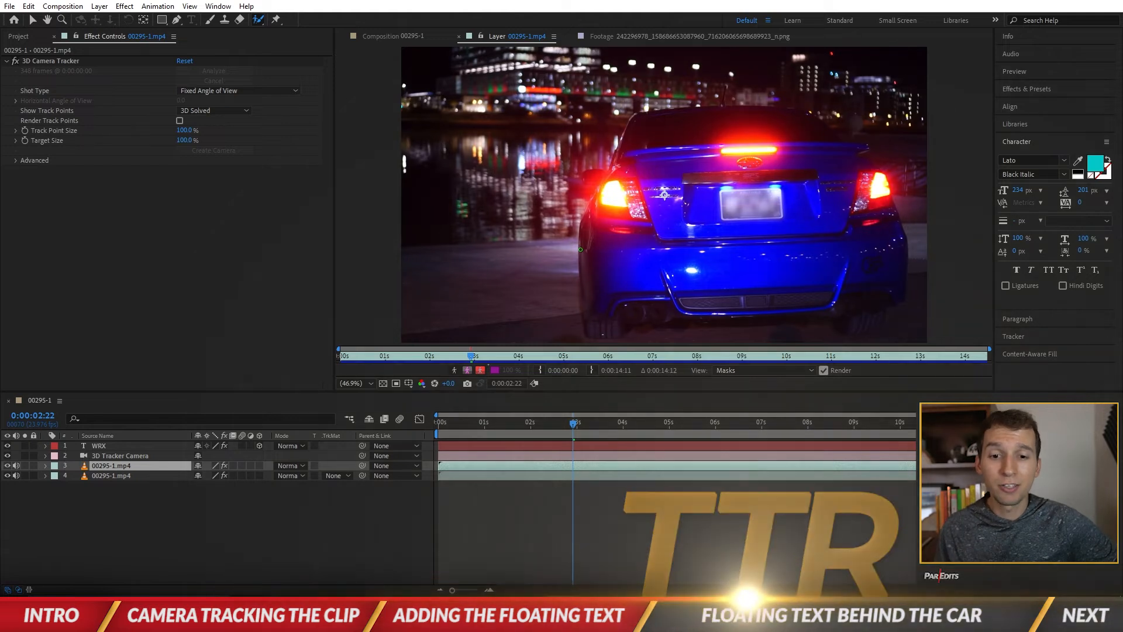
{"action": "mouse_move", "coordinate": [580, 250]}
{"action": "left_mouse_down"}
{"action": "mouse_move", "coordinate": [588, 325]}
{"action": "mouse_move", "coordinate": [602, 297]}
{"action": "left_mouse_up"}
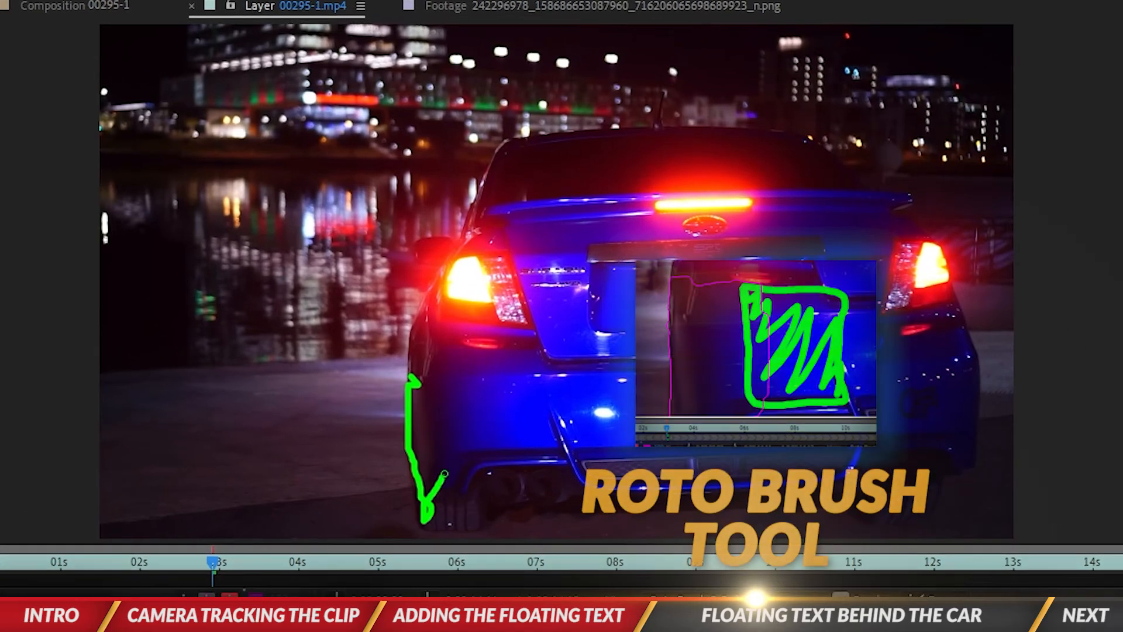
{"action": "mouse_move", "coordinate": [445, 474]}
{"action": "left_mouse_down"}
{"action": "mouse_move", "coordinate": [436, 390]}
{"action": "mouse_move", "coordinate": [411, 379]}
{"action": "mouse_move", "coordinate": [455, 392]}
{"action": "mouse_move", "coordinate": [471, 450]}
{"action": "mouse_move", "coordinate": [445, 509]}
{"action": "mouse_move", "coordinate": [424, 480]}
{"action": "mouse_move", "coordinate": [425, 407]}
{"action": "mouse_move", "coordinate": [452, 426]}
{"action": "mouse_move", "coordinate": [439, 501]}
{"action": "mouse_move", "coordinate": [419, 419]}
{"action": "mouse_move", "coordinate": [435, 398]}
{"action": "mouse_move", "coordinate": [440, 475]}
{"action": "left_mouse_up"}
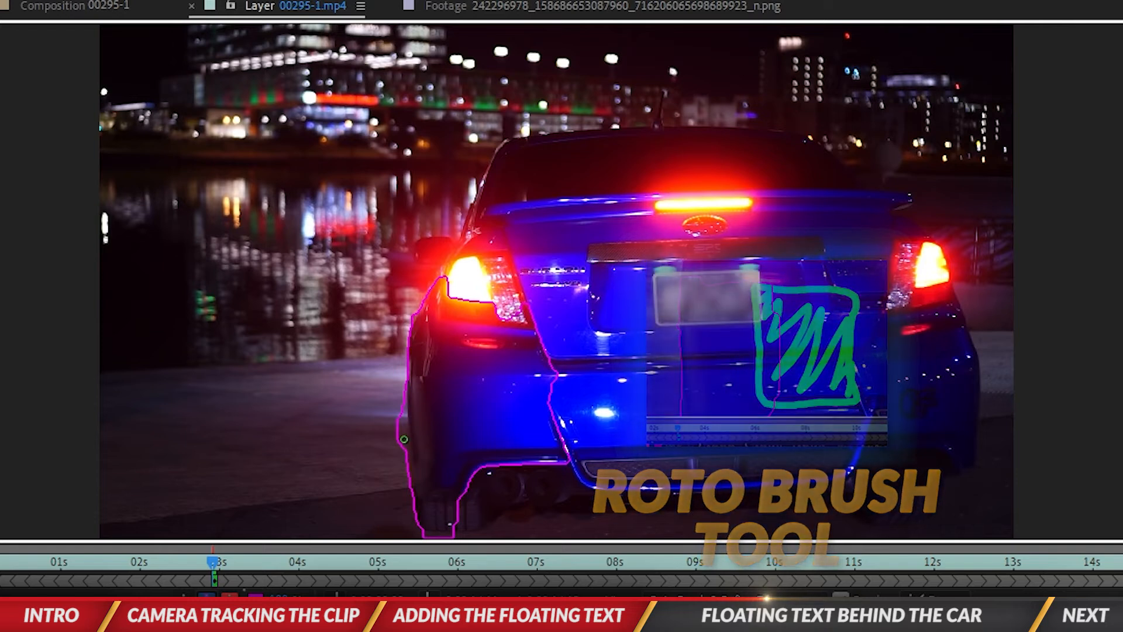
Step: Refine the Roto Brush selection by subtracting the pavement and tail light and re-adding the bumper area around the left rear wheel
{"action": "key", "text": "alt"}
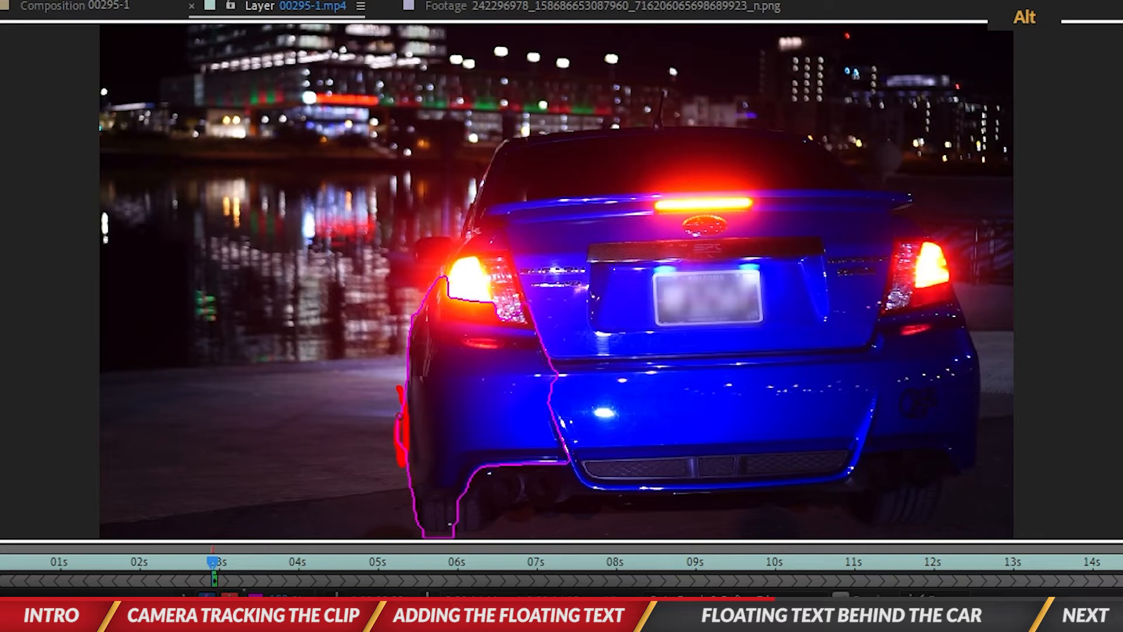
{"action": "left_click_drag", "start_coordinate": [402, 444], "coordinate": [393, 451]}
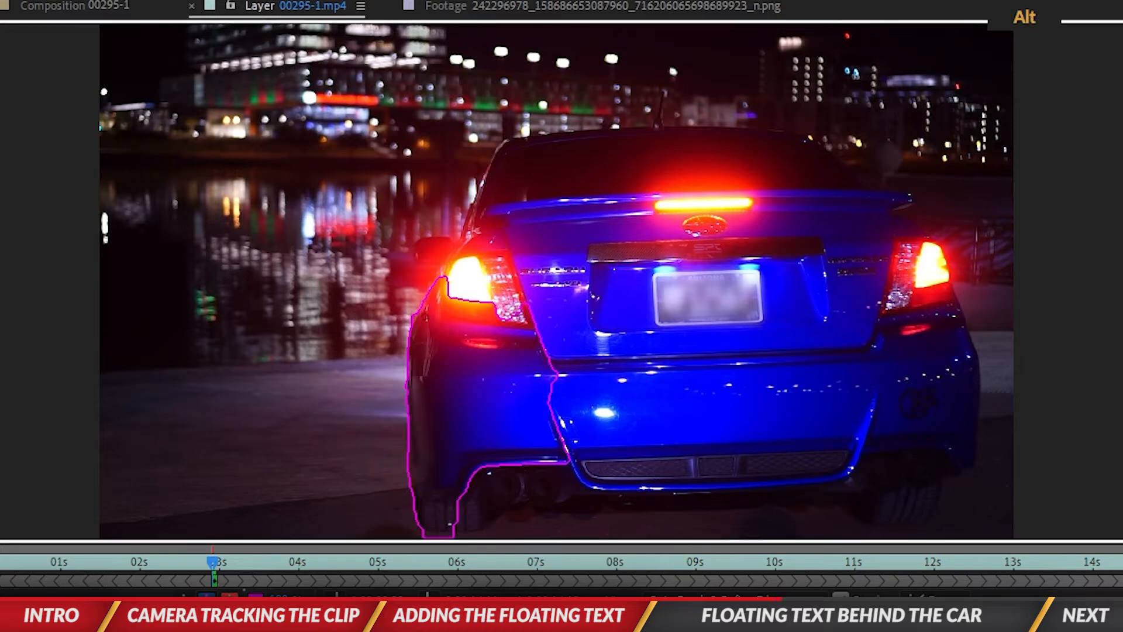
{"action": "left_click_drag", "start_coordinate": [471, 279], "coordinate": [409, 257]}
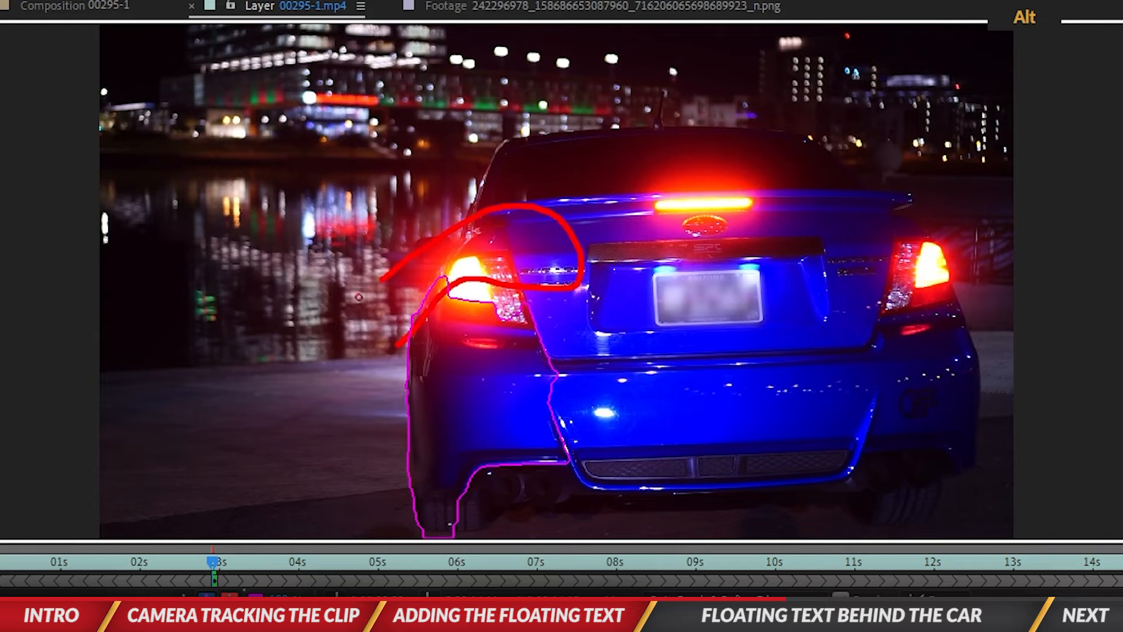
{"action": "left_click_drag", "start_coordinate": [406, 338], "coordinate": [409, 337]}
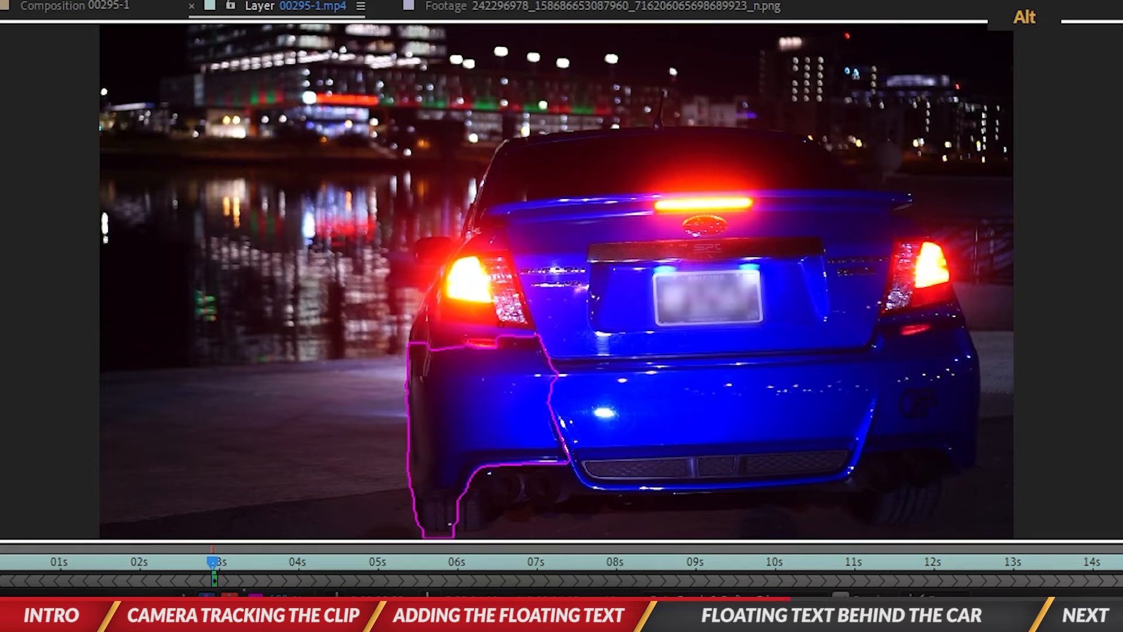
{"action": "left_click_drag", "start_coordinate": [497, 336], "coordinate": [527, 351]}
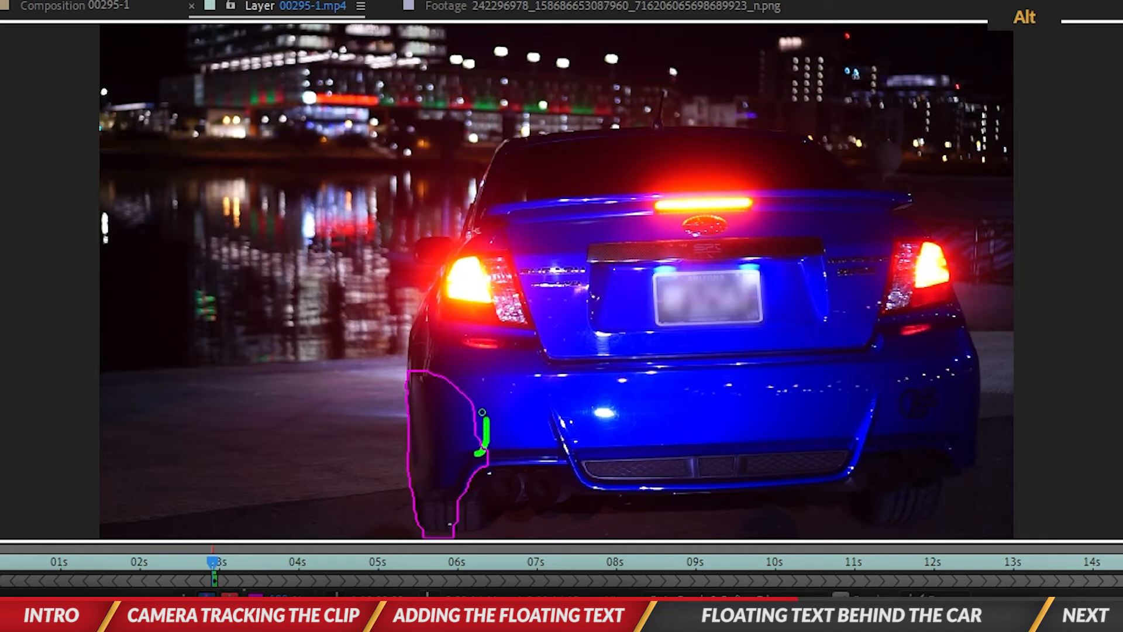
{"action": "left_click_drag", "start_coordinate": [478, 453], "coordinate": [476, 458]}
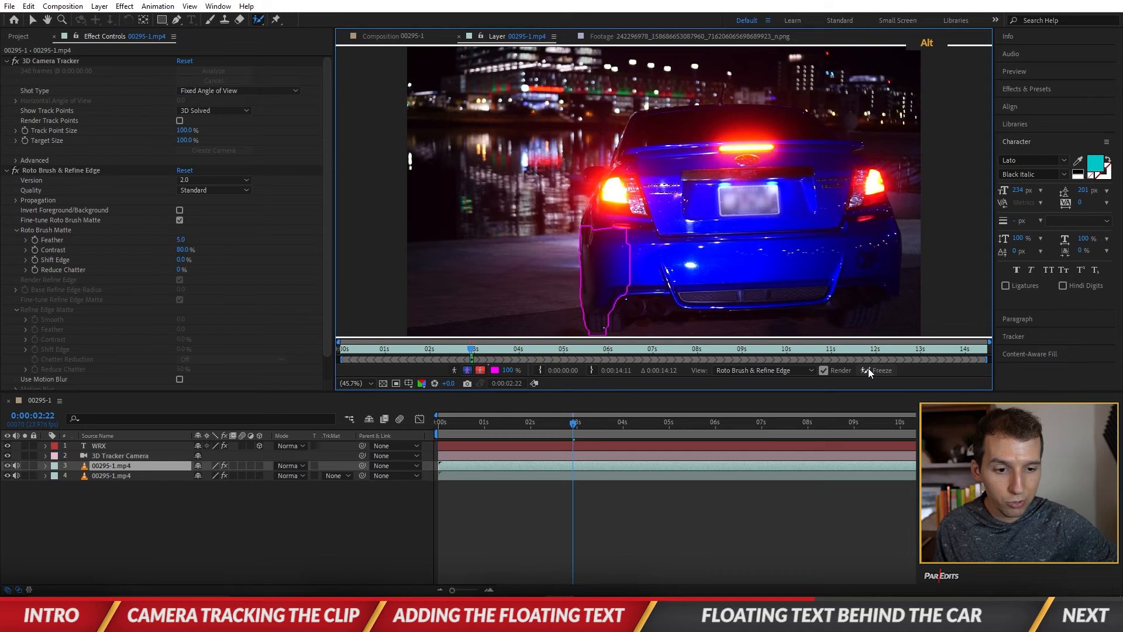
Step: Propagate the left rear wheel's Roto Brush selection backward frame by frame from 0:00:02:22 to the start of the clip
{"action": "key", "text": "ctrl+Left"}
{"action": "key", "text": "ctrl+Left"}
{"action": "key", "text": "ctrl+Left"}
{"action": "key", "text": "ctrl+Left"}
{"action": "key", "text": "ctrl+Left"}
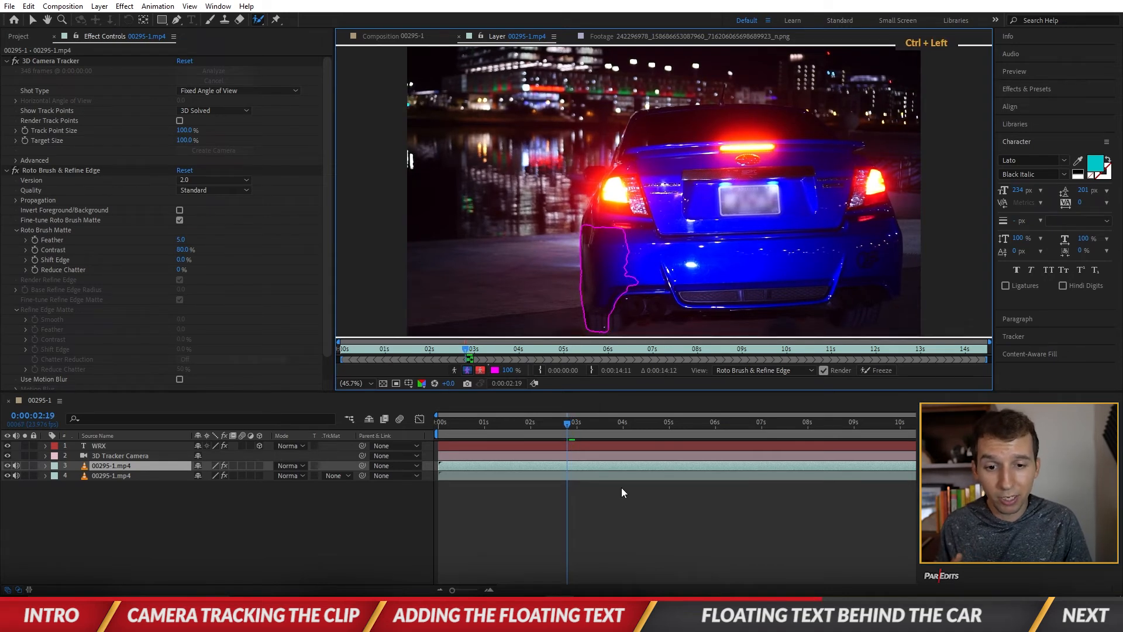
{"action": "key", "text": "ctrl+Left"}
{"action": "key", "text": "ctrl+Left"}
{"action": "key", "text": "ctrl+Left"}
{"action": "key", "text": "ctrl+Left"}
{"action": "key", "text": "ctrl+Left"}
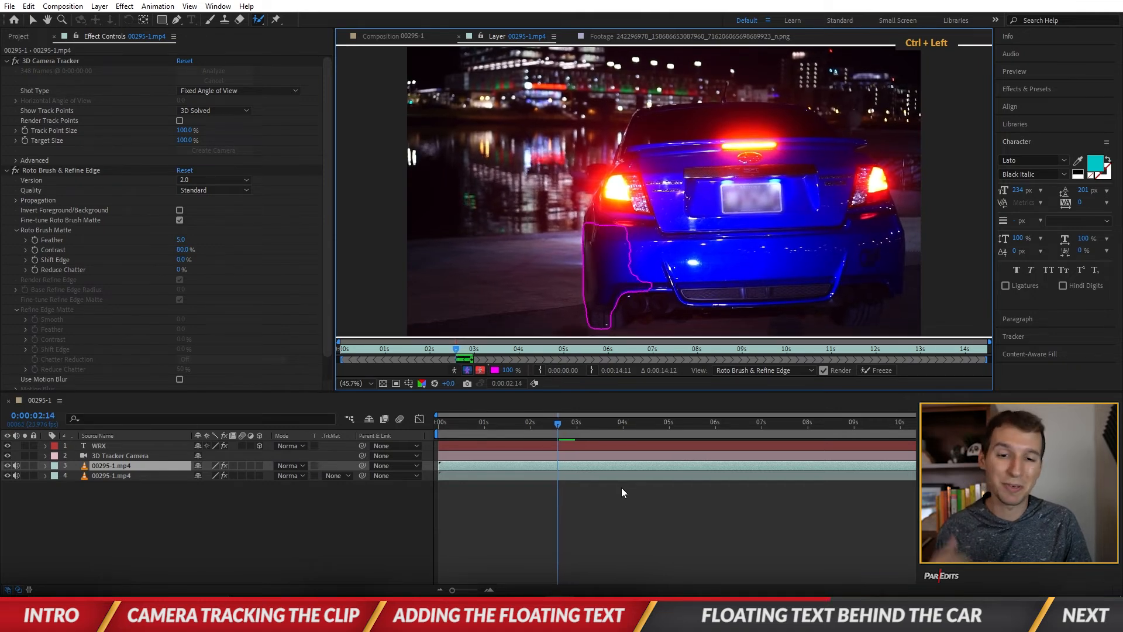
{"action": "key", "text": "ctrl+Left"}
{"action": "key", "text": "ctrl+Left"}
{"action": "key", "text": "ctrl+Left"}
{"action": "key", "text": "ctrl+Left"}
{"action": "key", "text": "ctrl+Left"}
{"action": "key", "text": "ctrl+Left"}
{"action": "key", "text": "ctrl+Left"}
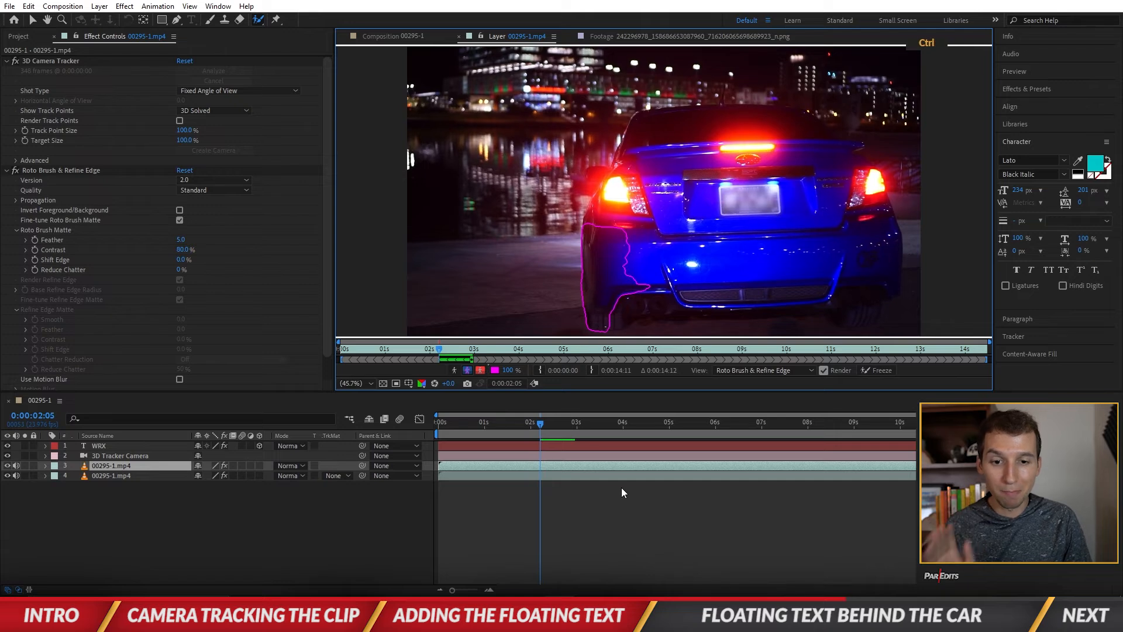
{"action": "key", "text": "ctrl+Left"}
{"action": "key", "text": "ctrl+Left"}
{"action": "key", "text": "ctrl+Left"}
{"action": "key", "text": "ctrl+Left"}
{"action": "key", "text": "ctrl+Left"}
{"action": "key", "text": "ctrl+Left"}
{"action": "key", "text": "ctrl+Left"}
{"action": "key", "text": "ctrl+Left"}
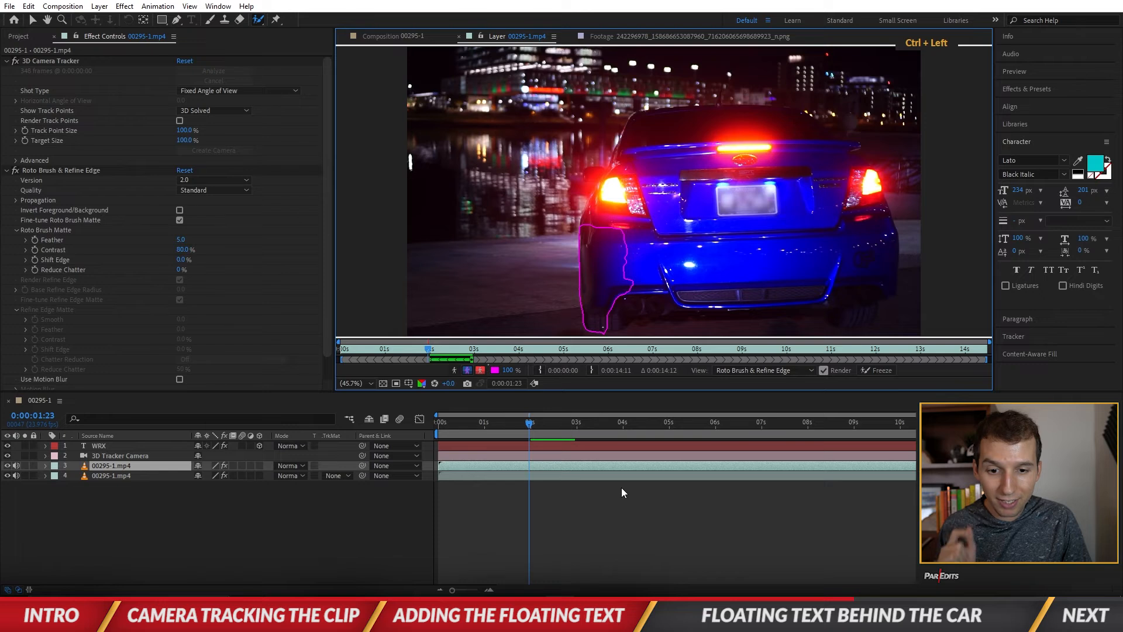
{"action": "key", "text": "ctrl+Left"}
{"action": "key", "text": "ctrl+Left"}
{"action": "key", "text": "ctrl+Left"}
{"action": "key", "text": "ctrl+Left"}
{"action": "key", "text": "ctrl+Left"}
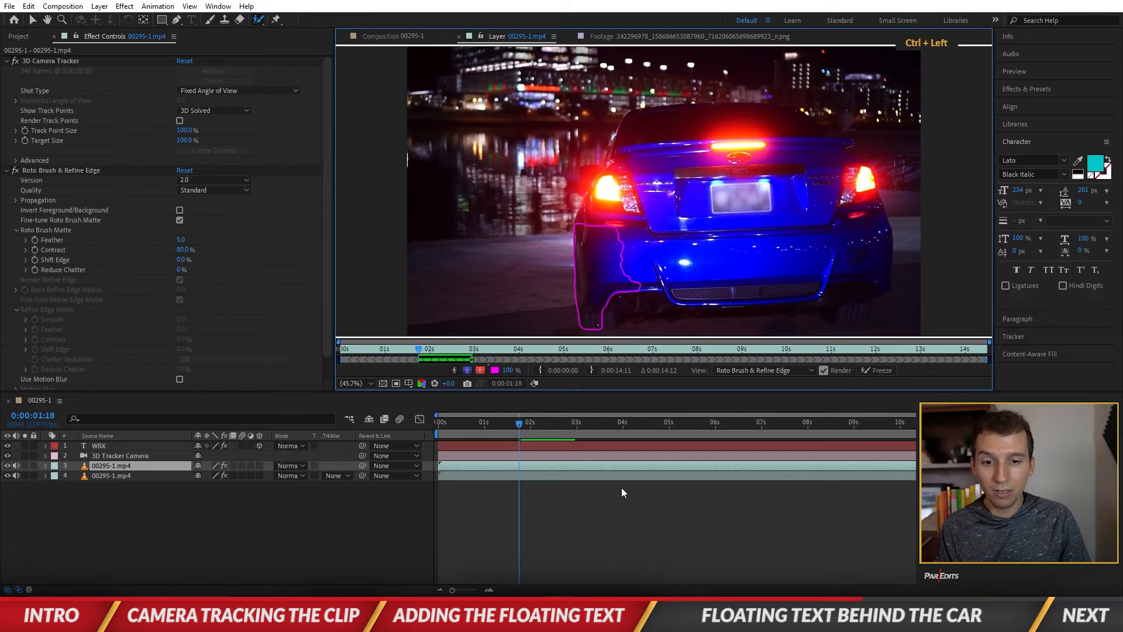
{"action": "key", "text": "ctrl+Left"}
{"action": "key", "text": "ctrl+Left"}
{"action": "key", "text": "ctrl+Left"}
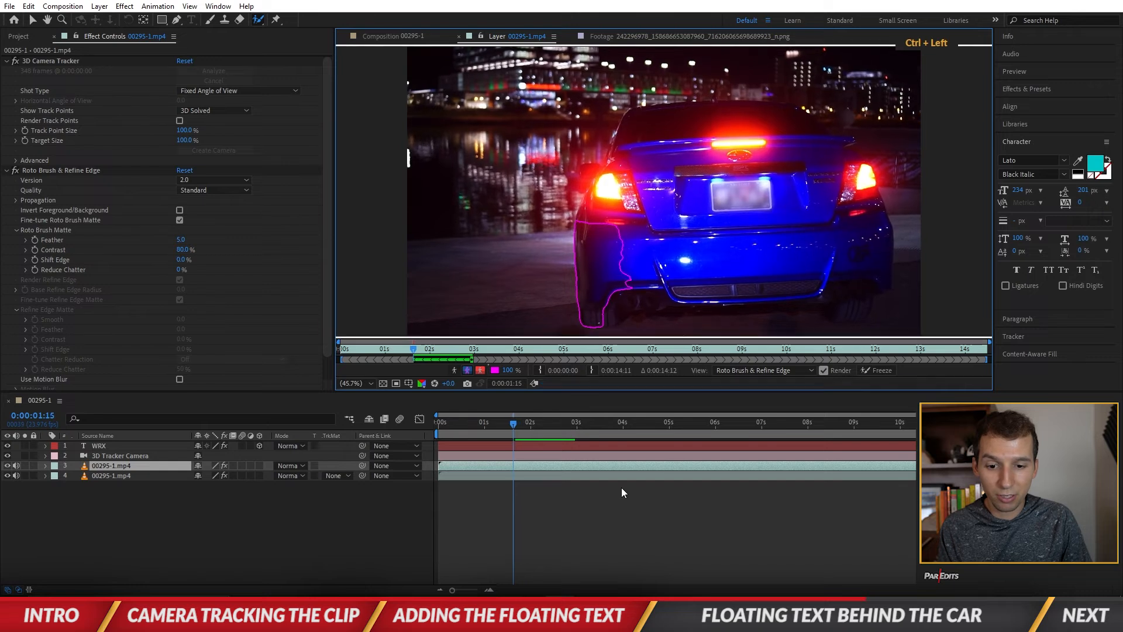
{"action": "key", "text": "ctrl+Left"}
{"action": "key", "text": "ctrl+Left"}
{"action": "key", "text": "ctrl+Left"}
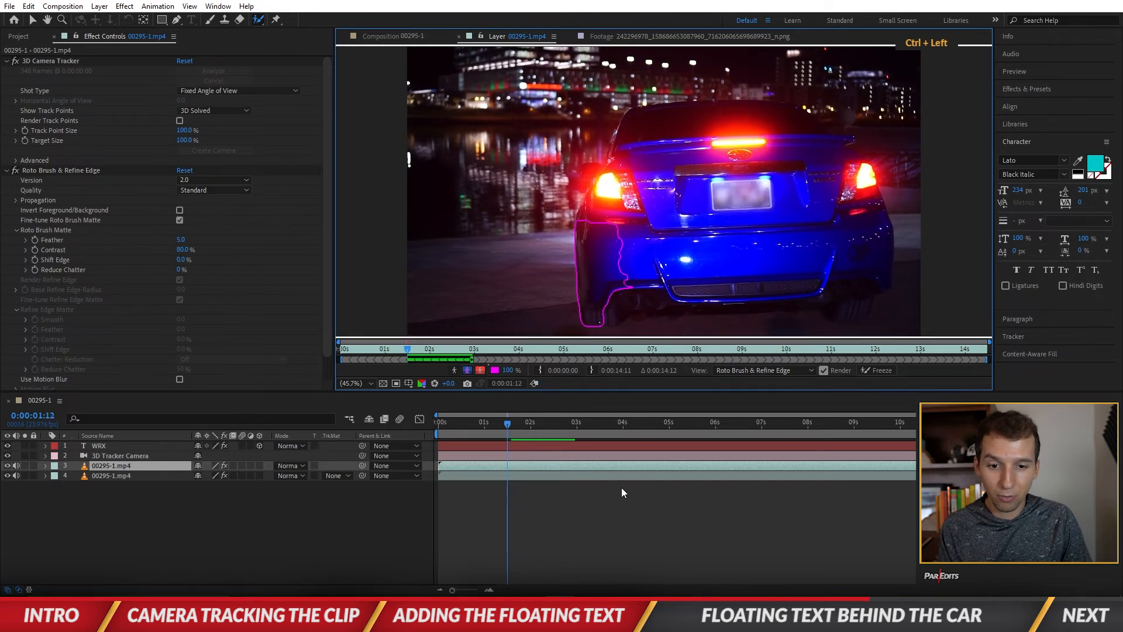
{"action": "key", "text": "ctrl+Left"}
{"action": "key", "text": "ctrl+Left"}
{"action": "key", "text": "ctrl+Left"}
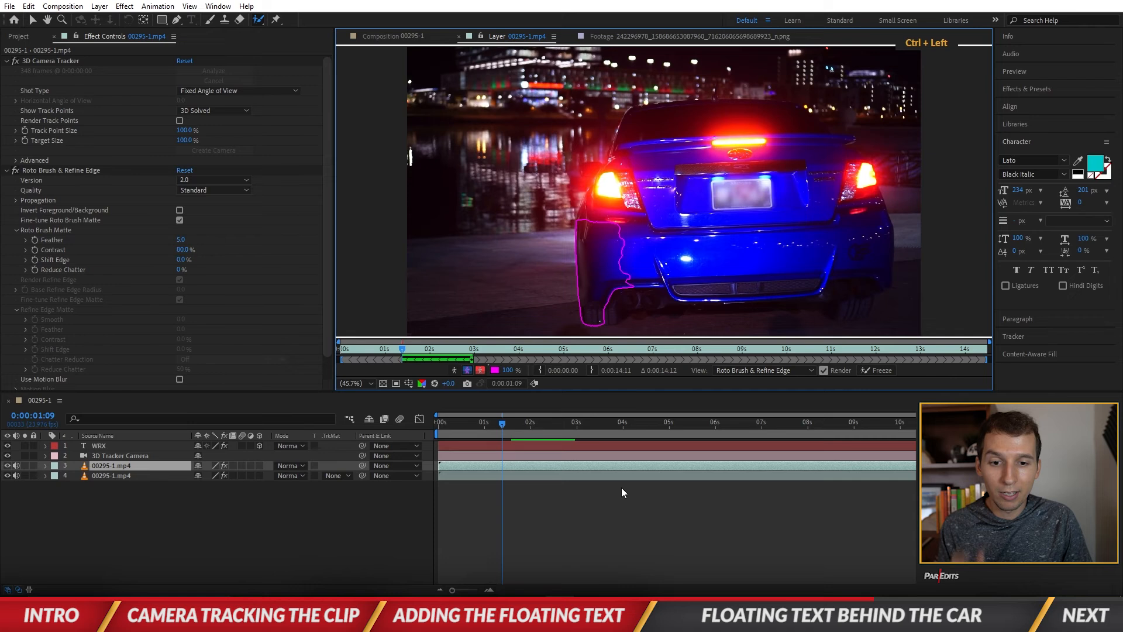
{"action": "key", "text": "ctrl+Left"}
{"action": "key", "text": "ctrl+Left"}
{"action": "key", "text": "ctrl+Left"}
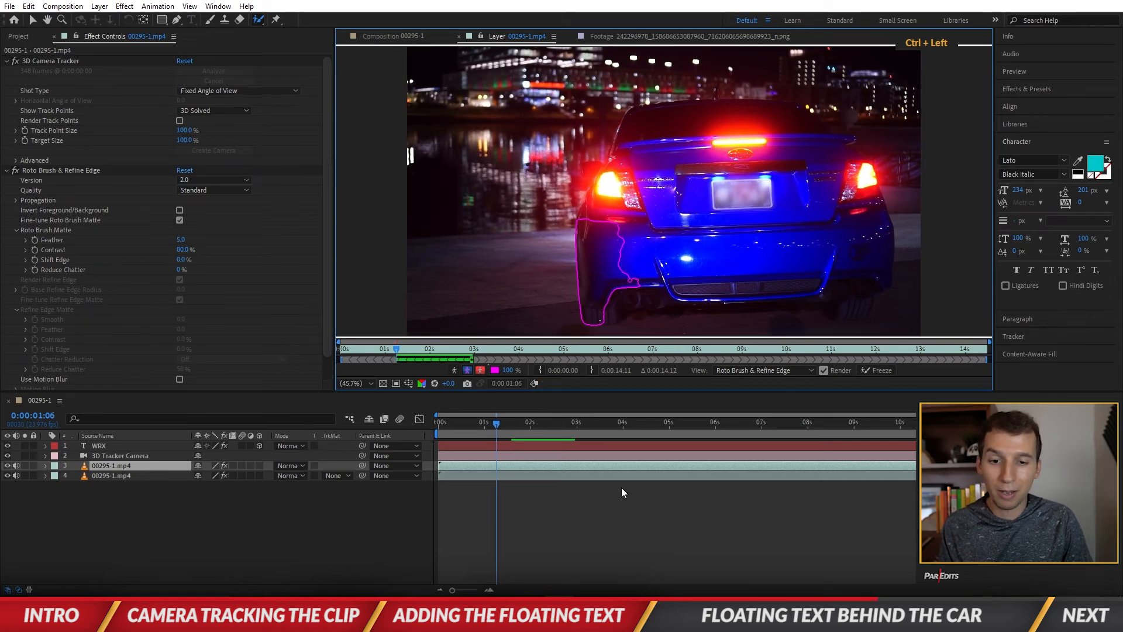
{"action": "key", "text": "ctrl+Left"}
{"action": "key", "text": "ctrl+Left"}
{"action": "key", "text": "ctrl+Left"}
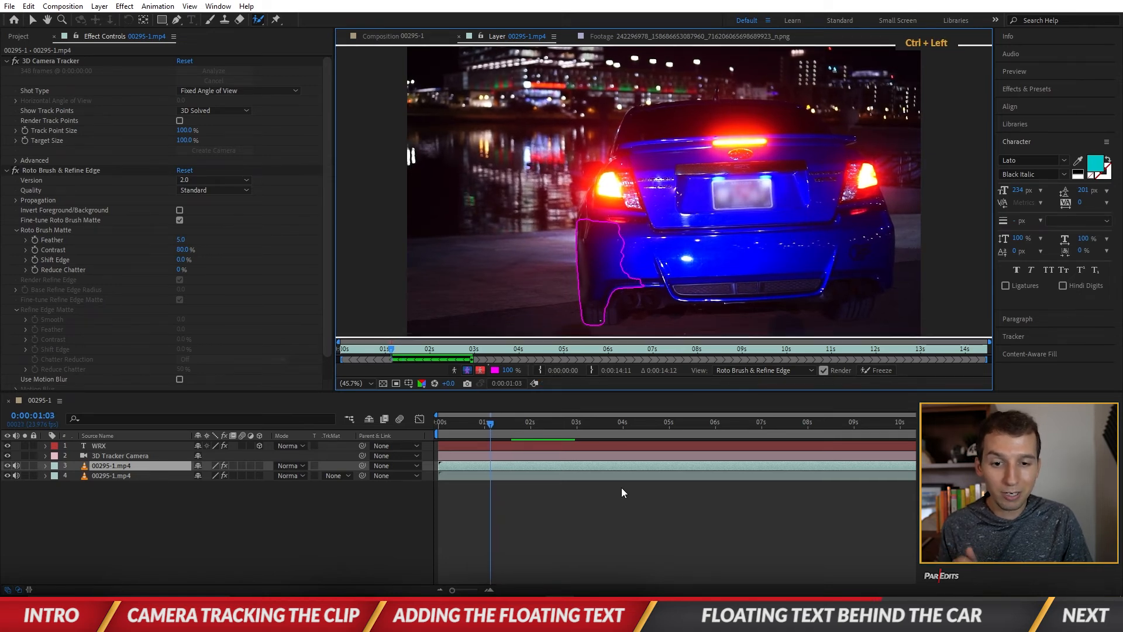
{"action": "key", "text": "ctrl+Left"}
{"action": "key", "text": "ctrl+Left"}
{"action": "key", "text": "ctrl+Left"}
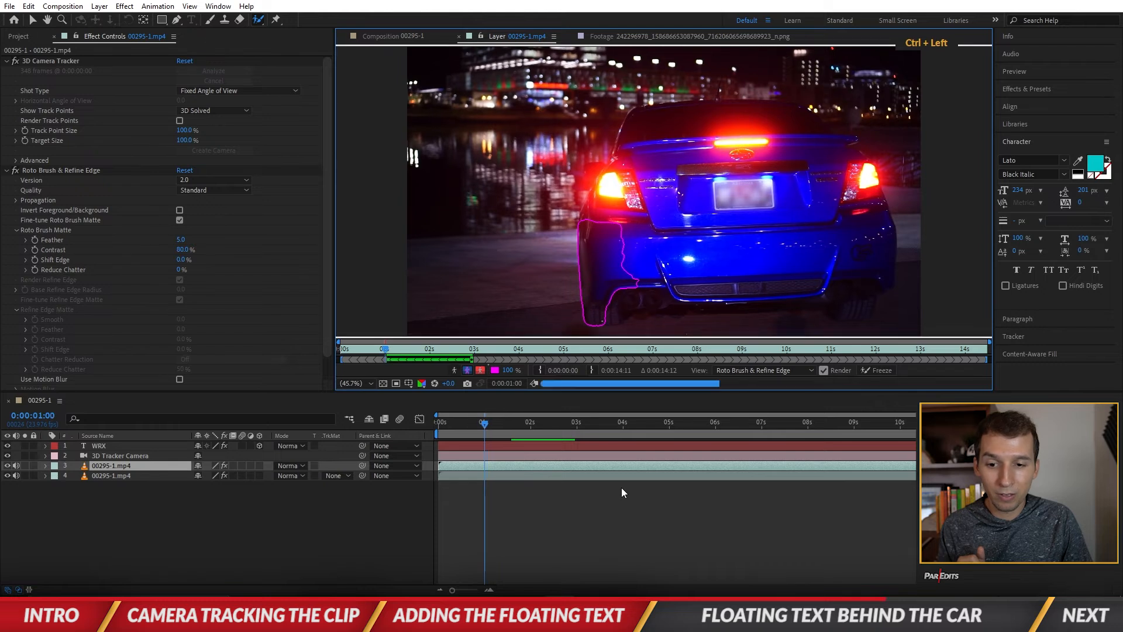
{"action": "key", "text": "ctrl+Left"}
{"action": "key", "text": "ctrl+Left"}
{"action": "key", "text": "ctrl+Left"}
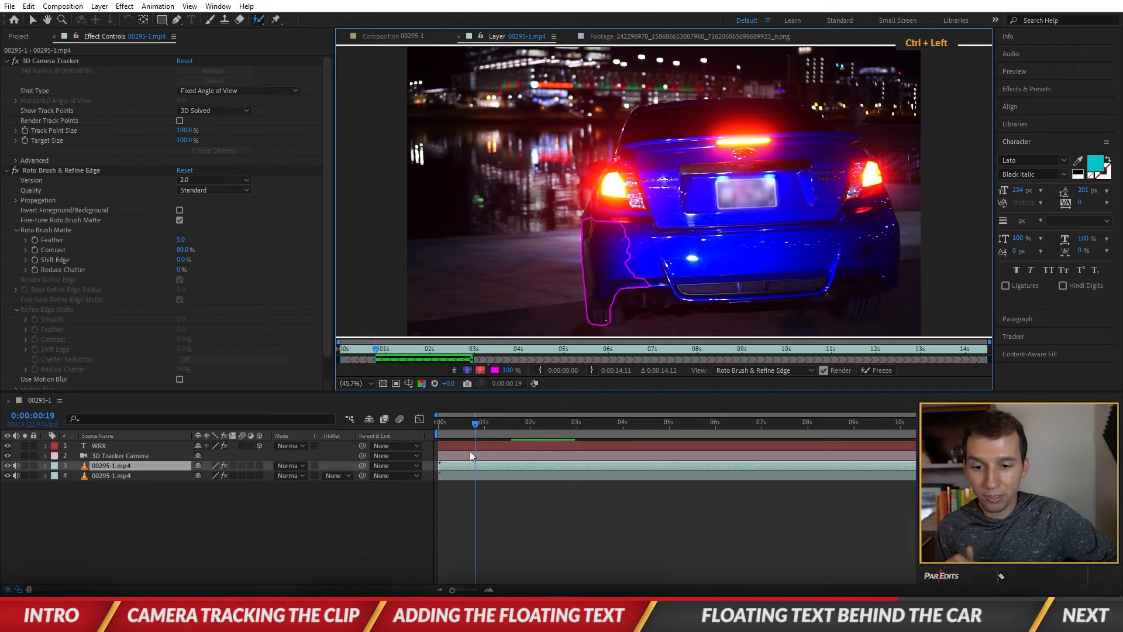
{"action": "key", "text": "ctrl+Left"}
{"action": "key", "text": "ctrl+Left"}
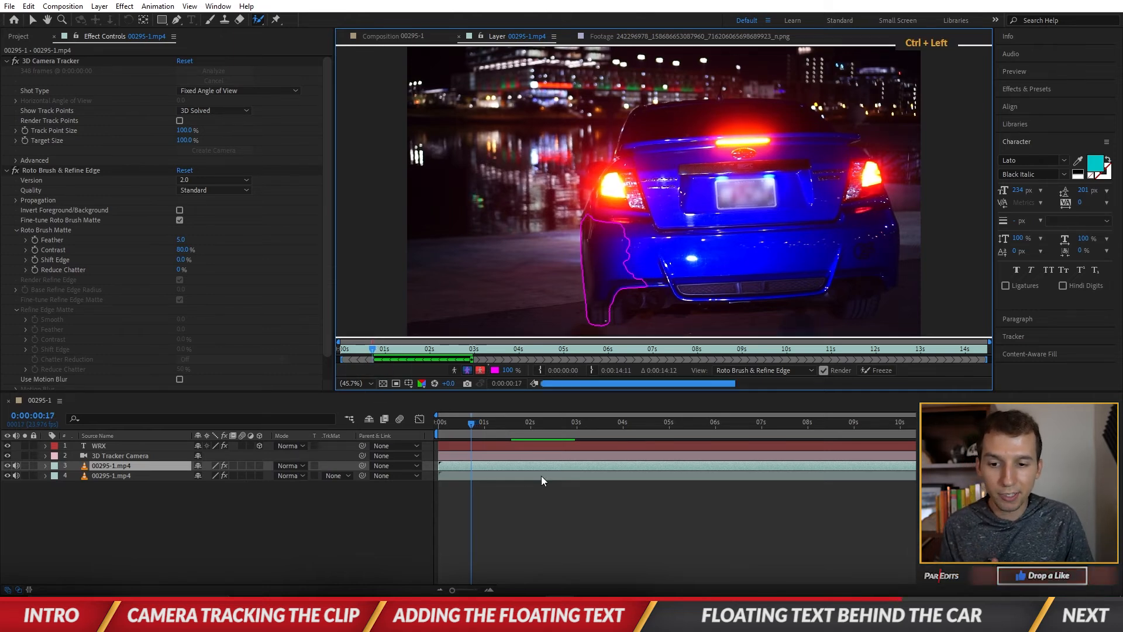
{"action": "key", "text": "ctrl+Left"}
{"action": "key", "text": "ctrl+Left"}
{"action": "key", "text": "ctrl+Left"}
{"action": "key", "text": "ctrl+Left"}
{"action": "key", "text": "ctrl+Left"}
{"action": "key", "text": "ctrl+Left"}
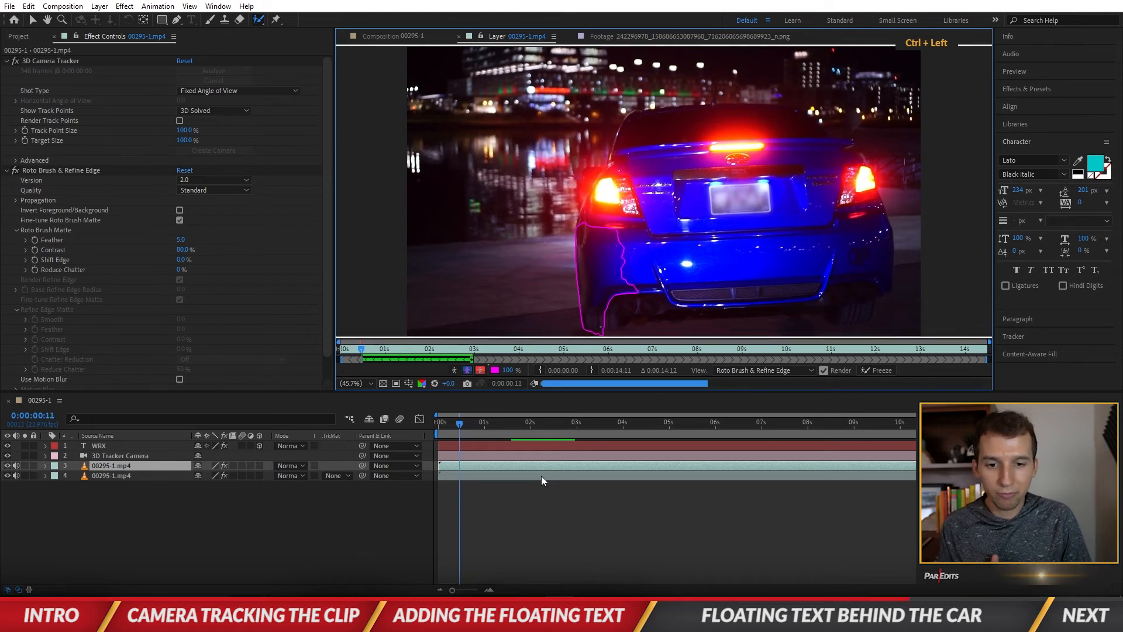
{"action": "key", "text": "ctrl+Left"}
{"action": "key", "text": "ctrl+Left"}
{"action": "key", "text": "ctrl+Left"}
{"action": "key", "text": "ctrl+Left"}
{"action": "key", "text": "ctrl+Left"}
{"action": "key", "text": "ctrl+Left"}
{"action": "key", "text": "ctrl+Left"}
{"action": "key", "text": "ctrl+Left"}
{"action": "key", "text": "ctrl+Left"}
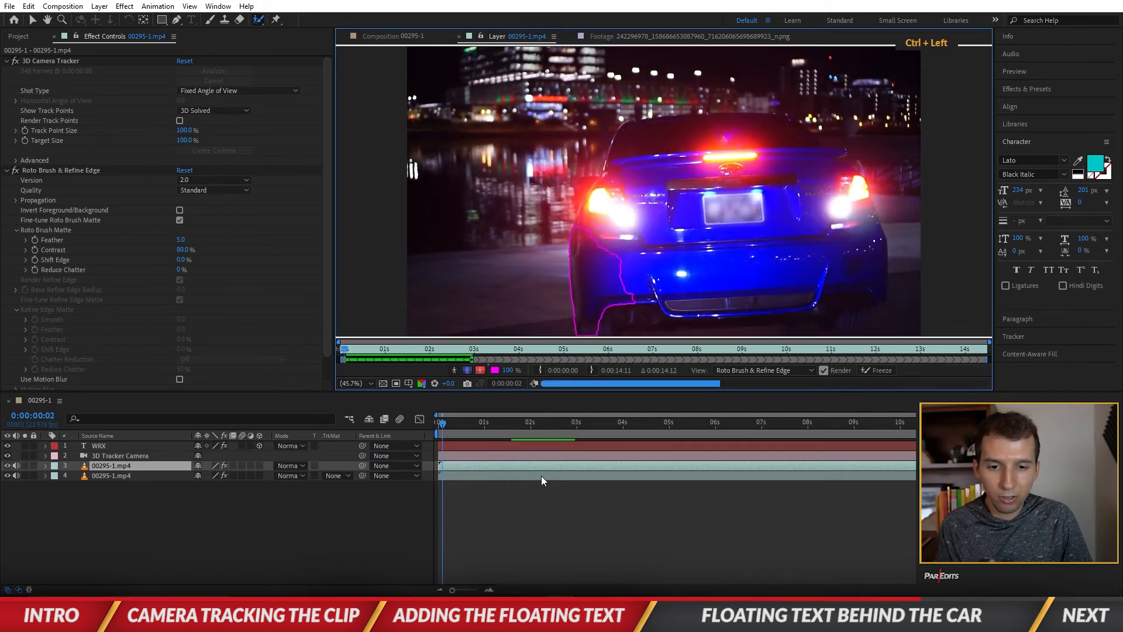
{"action": "key", "text": "ctrl+Left"}
{"action": "key", "text": "ctrl+Left"}
{"action": "key", "text": "ctrl+Left"}
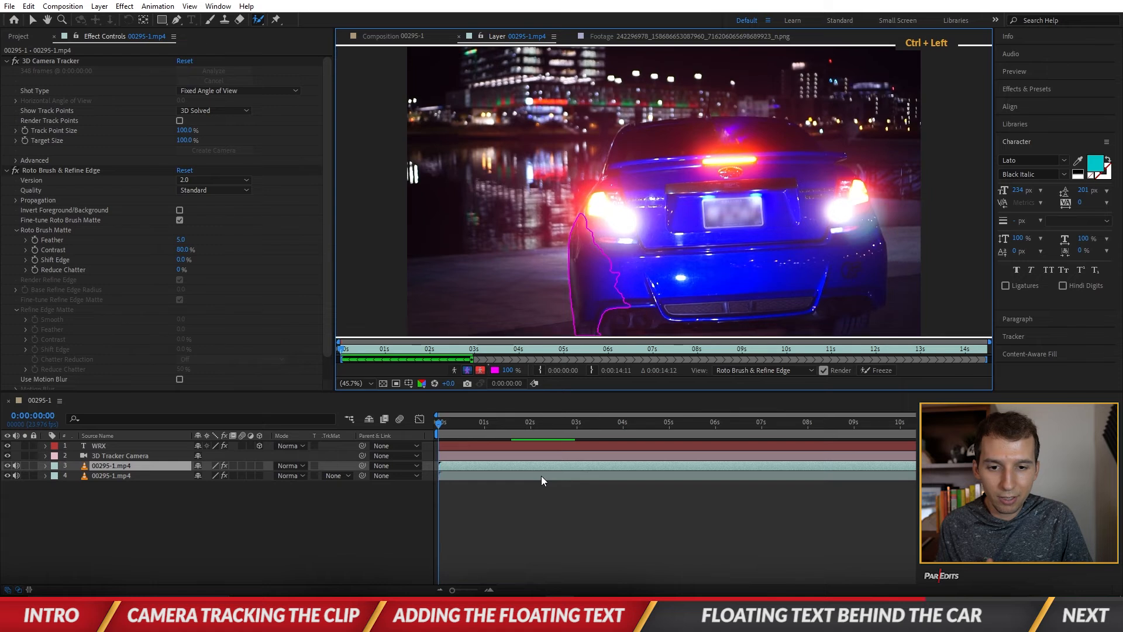
{"action": "key", "text": "ctrl+Left"}
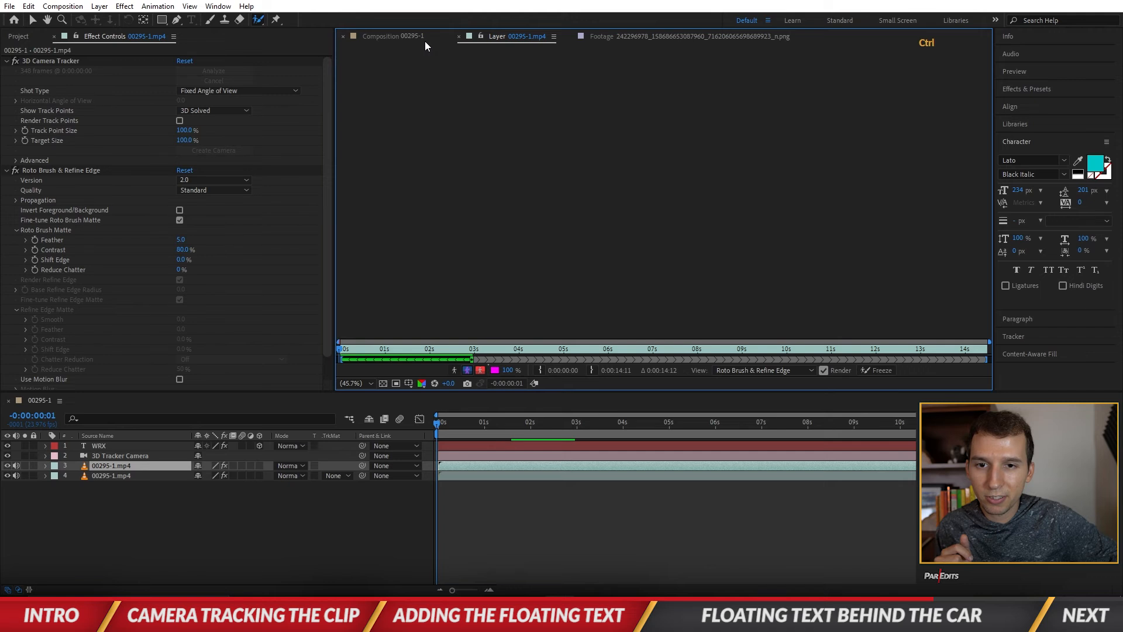
Step: In the 00295-1 composition, place the WRX text layer between the two 00295-1.mp4 layers and preview from the start
{"action": "left_click", "coordinate": [403, 36]}
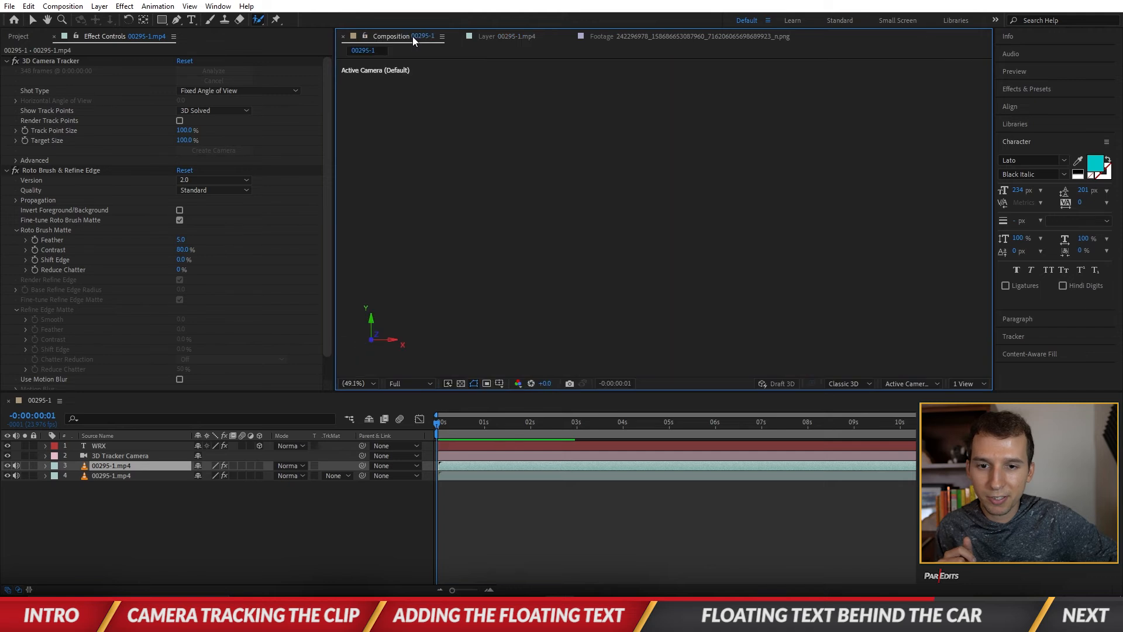
{"action": "left_click", "coordinate": [434, 425]}
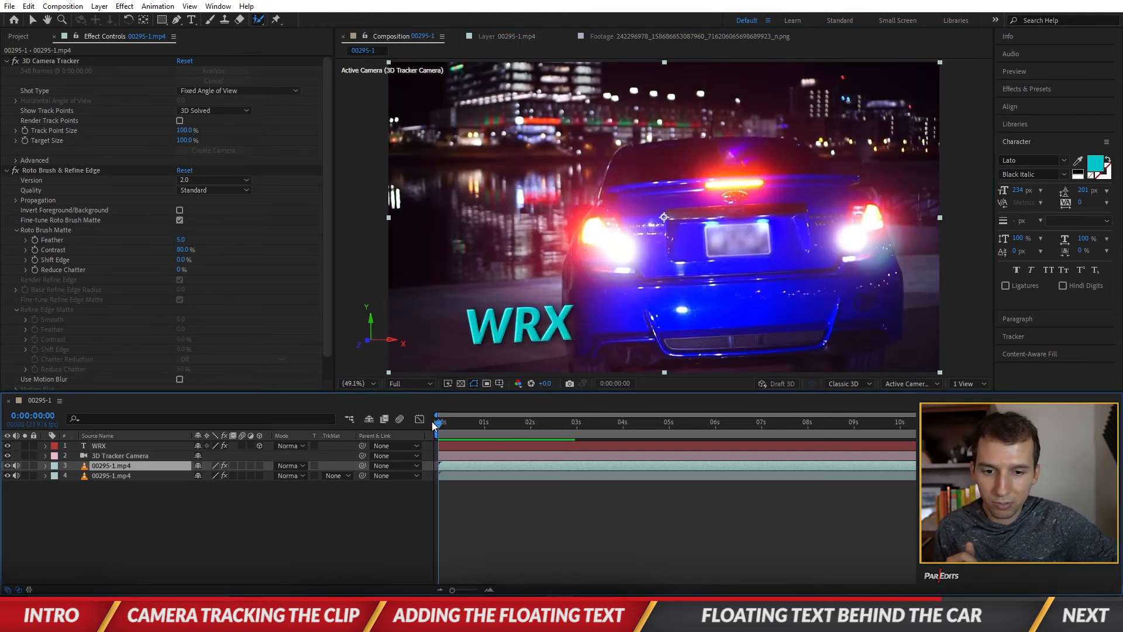
{"action": "left_click", "coordinate": [100, 446]}
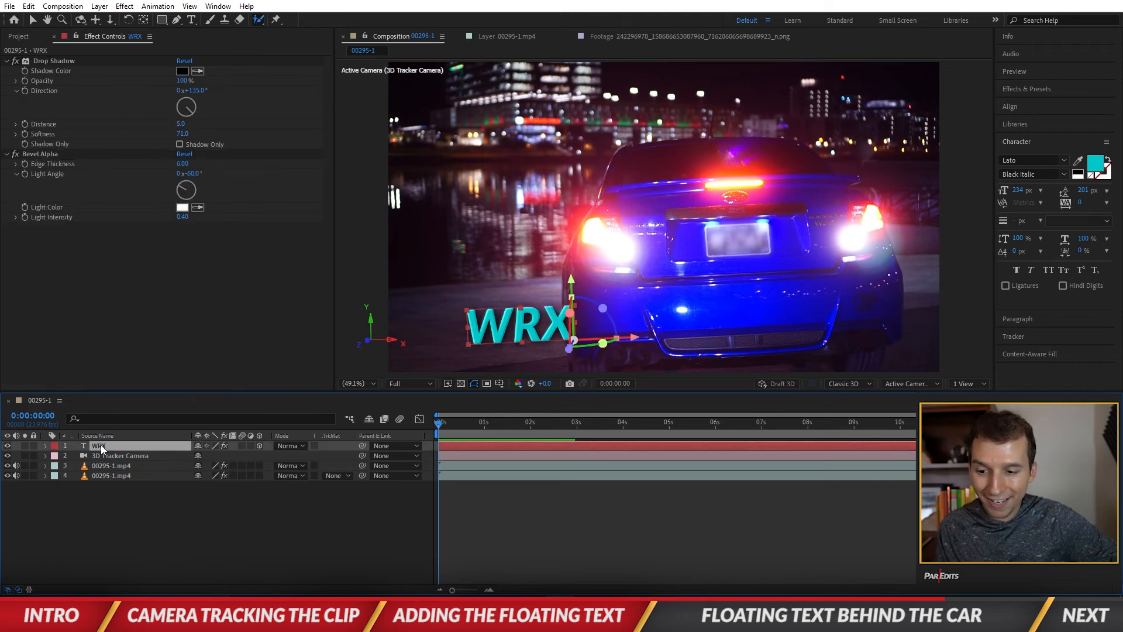
{"action": "left_click_drag", "start_coordinate": [101, 446], "coordinate": [114, 469]}
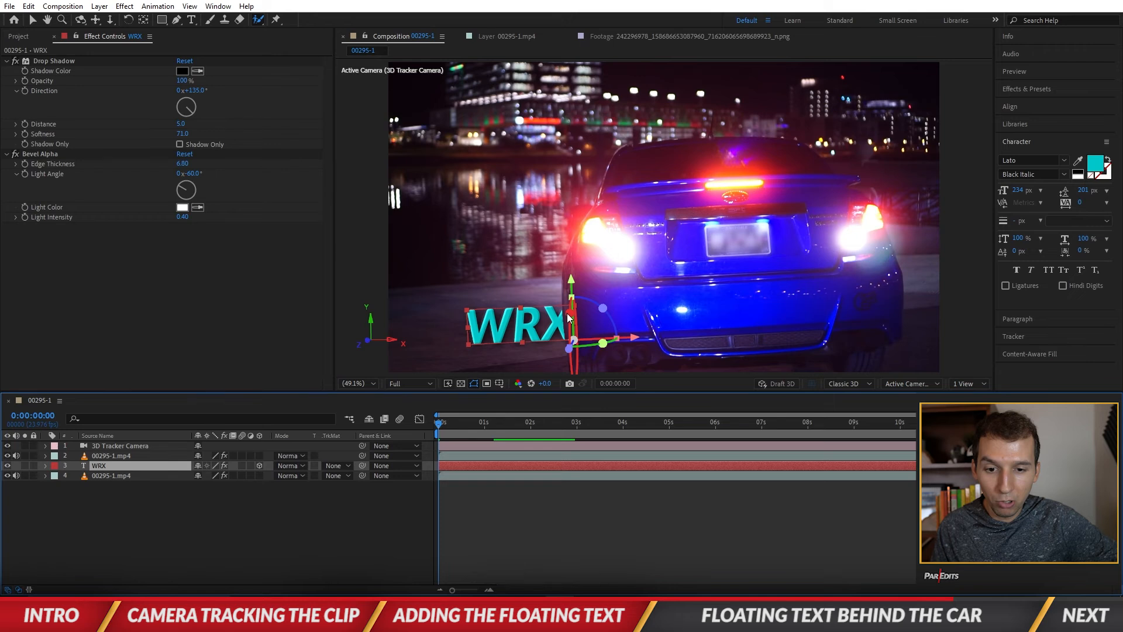
{"action": "left_click", "coordinate": [597, 488]}
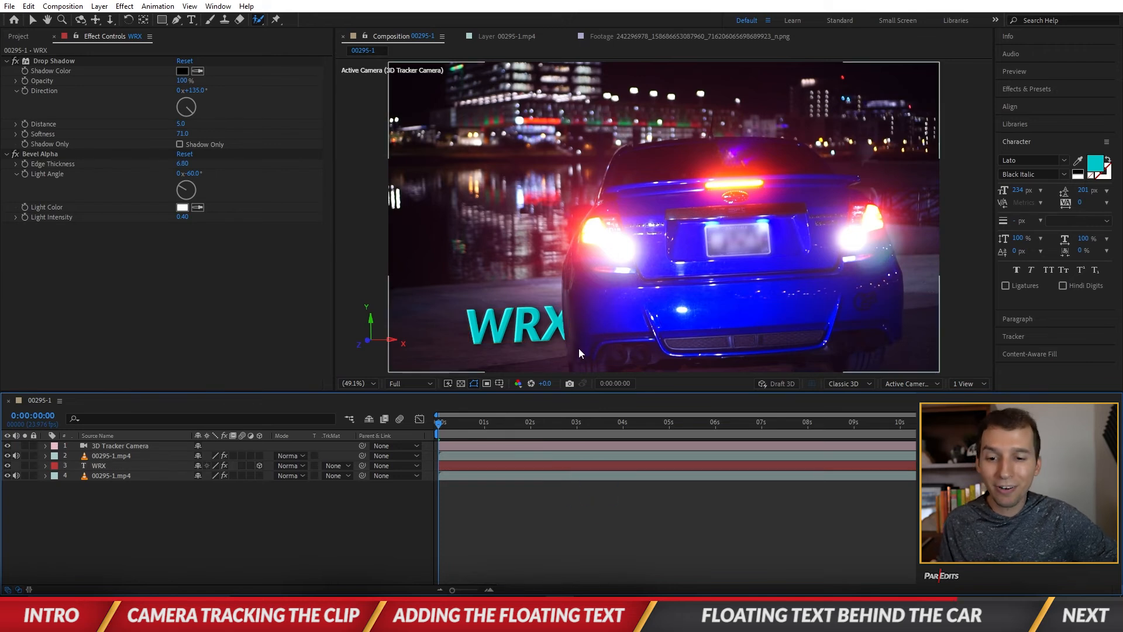
{"action": "key", "text": "space"}
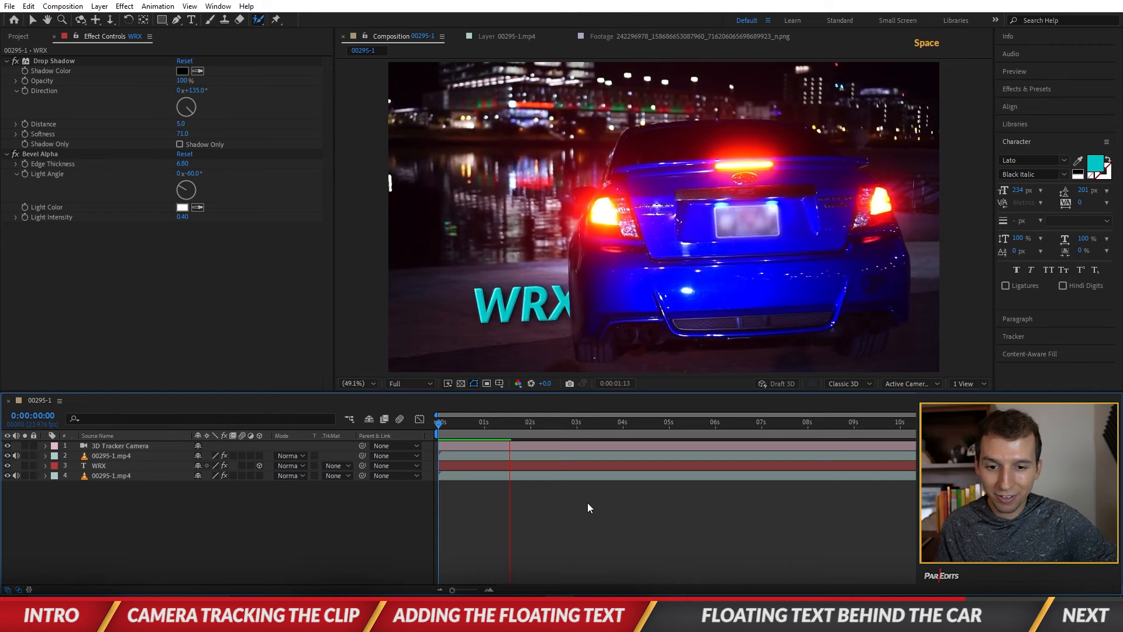
{"action": "key", "text": "space"}
Step: Set the WRX text's X position to -6174.2, partly behind the car, and place its Position keyframe at the start of the timeline
{"action": "left_click", "coordinate": [159, 465]}
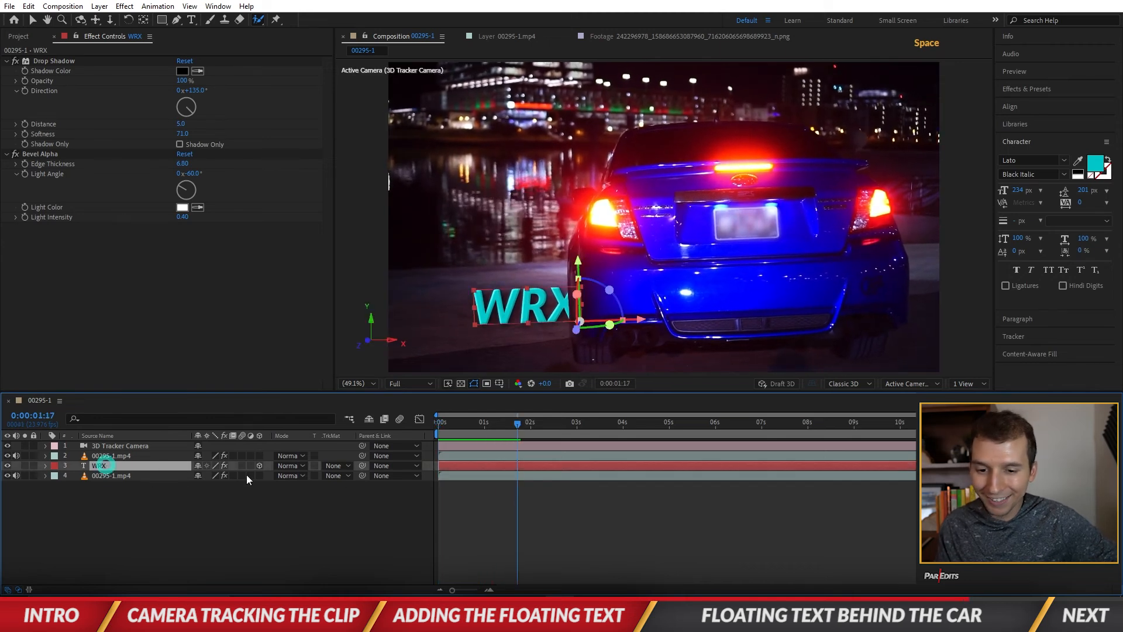
{"action": "key", "text": "p"}
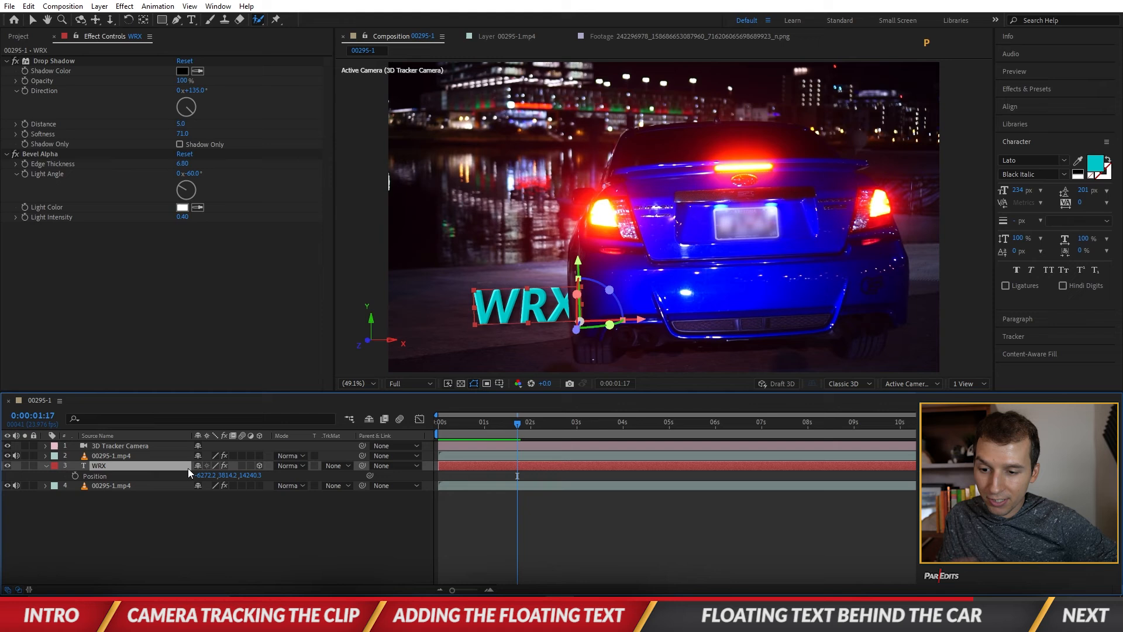
{"action": "left_click_drag", "start_coordinate": [211, 476], "coordinate": [443, 476]}
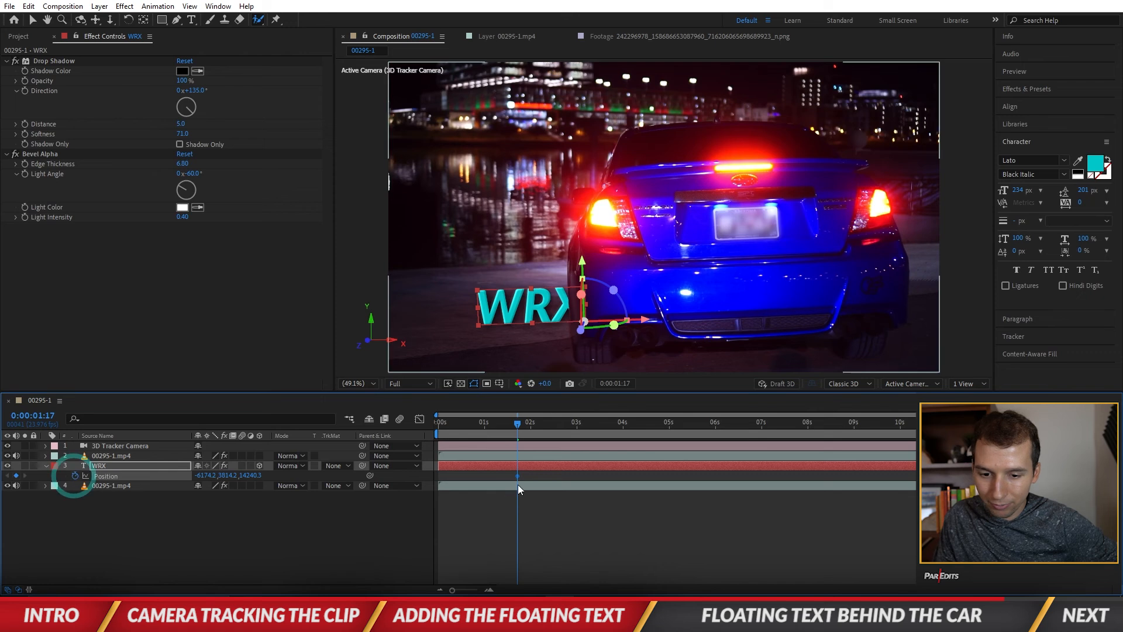
{"action": "left_click_drag", "start_coordinate": [517, 475], "coordinate": [422, 481]}
{"action": "key", "text": "ctrl+z"}
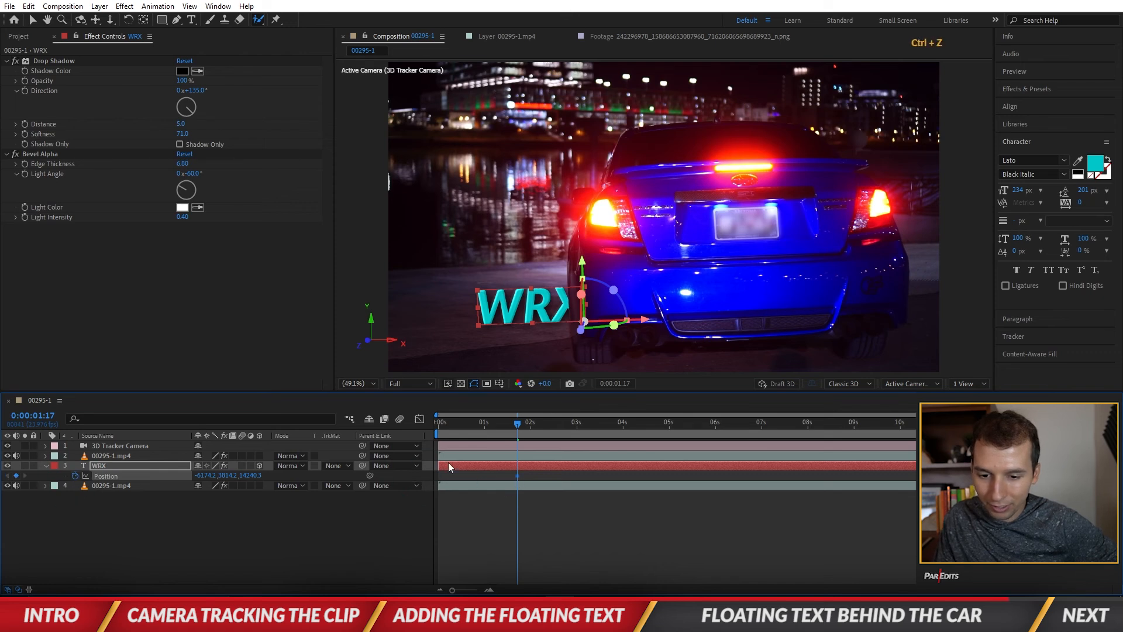
{"action": "left_click_drag", "start_coordinate": [514, 475], "coordinate": [437, 476]}
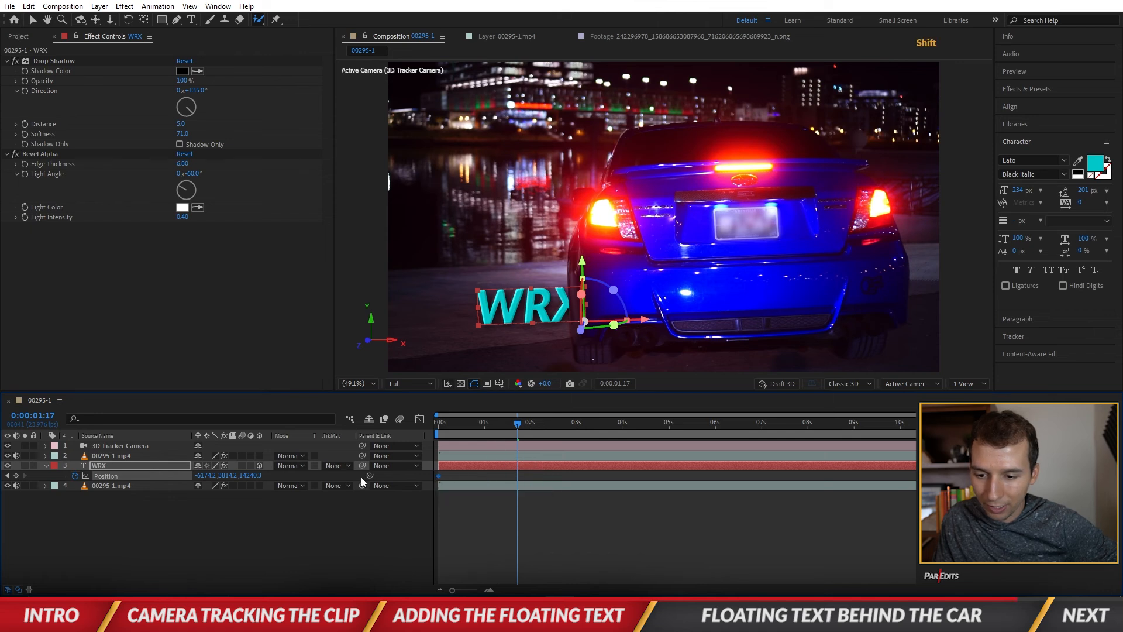
Step: Add a second Position keyframe with the WRX text shifted left out from behind the car, retime it to about 3.6 seconds, and preview
{"action": "left_click_drag", "start_coordinate": [212, 481], "coordinate": [2, 479]}
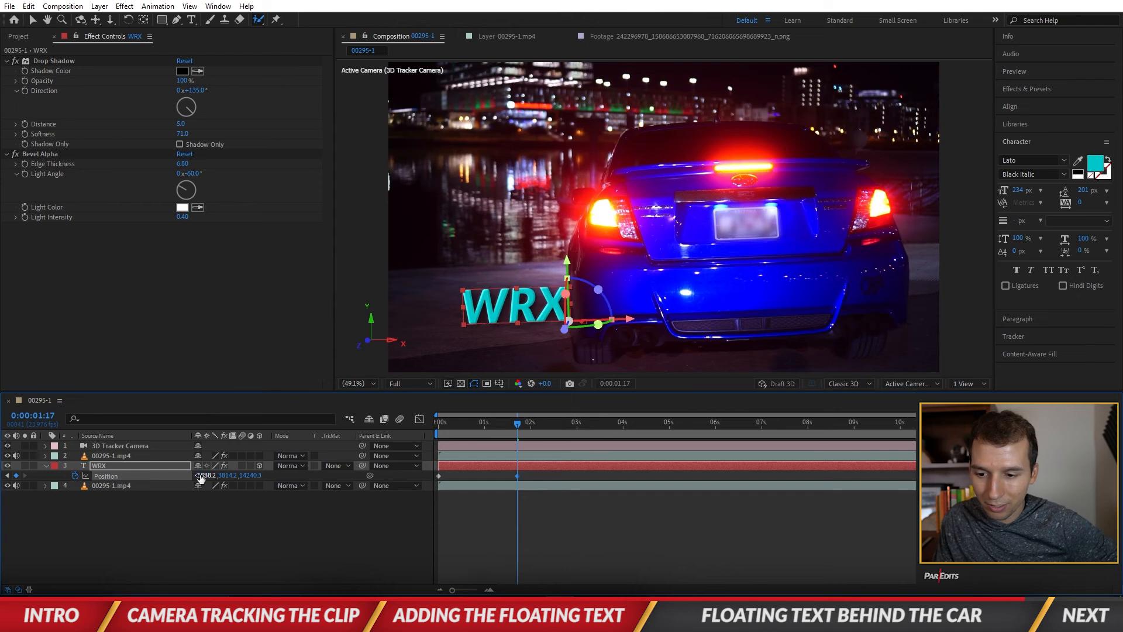
{"action": "left_click_drag", "start_coordinate": [447, 423], "coordinate": [373, 426]}
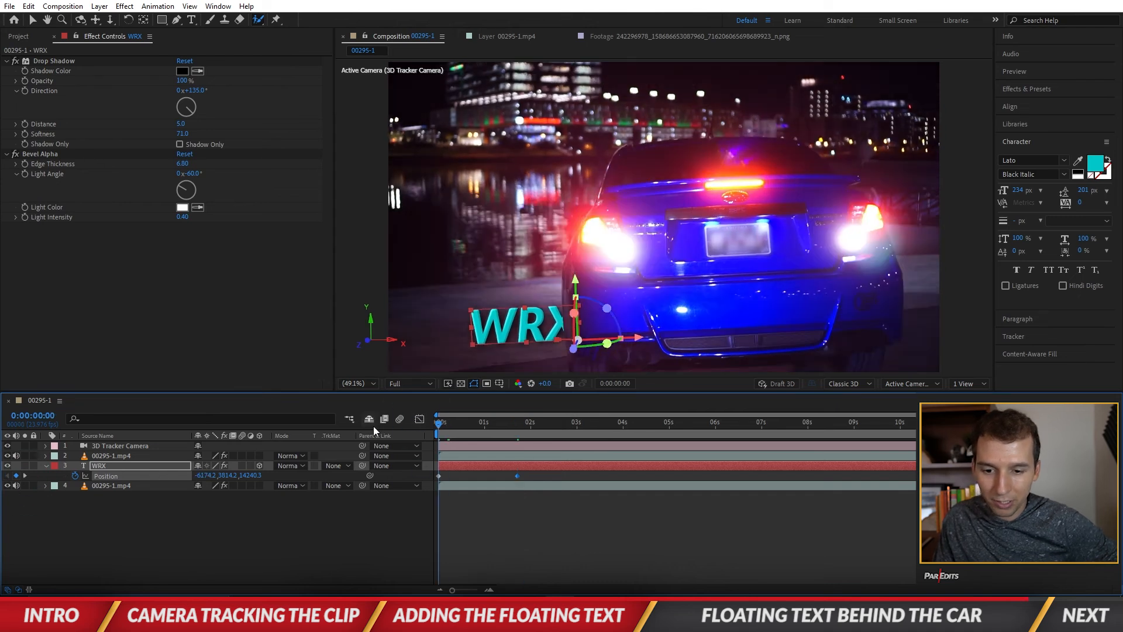
{"action": "key", "text": "space"}
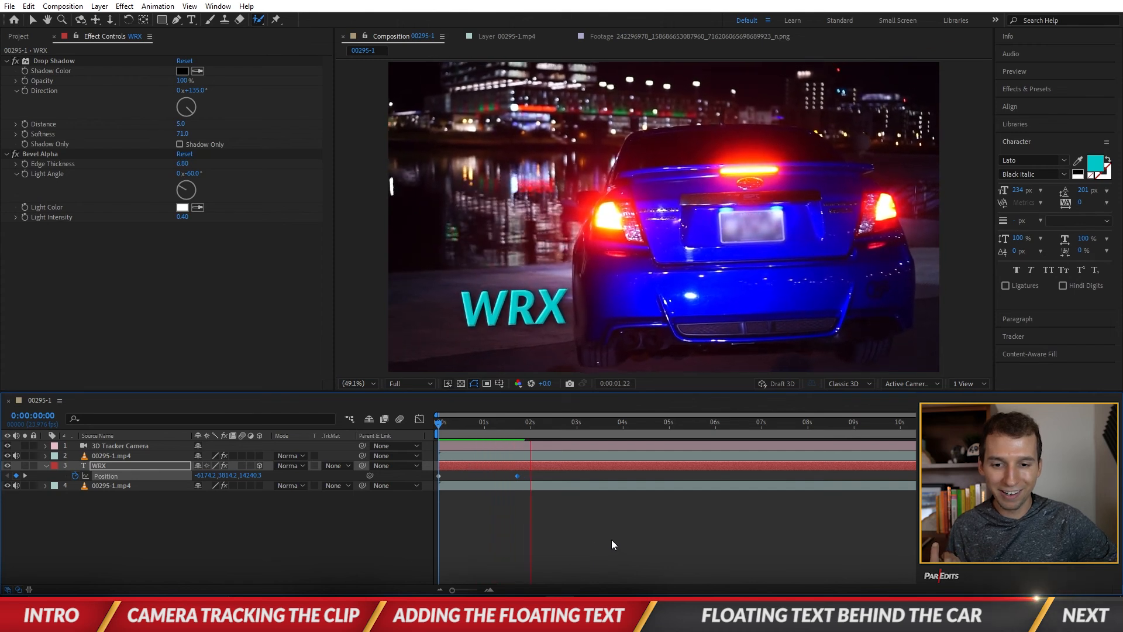
{"action": "left_click_drag", "start_coordinate": [517, 476], "coordinate": [604, 476]}
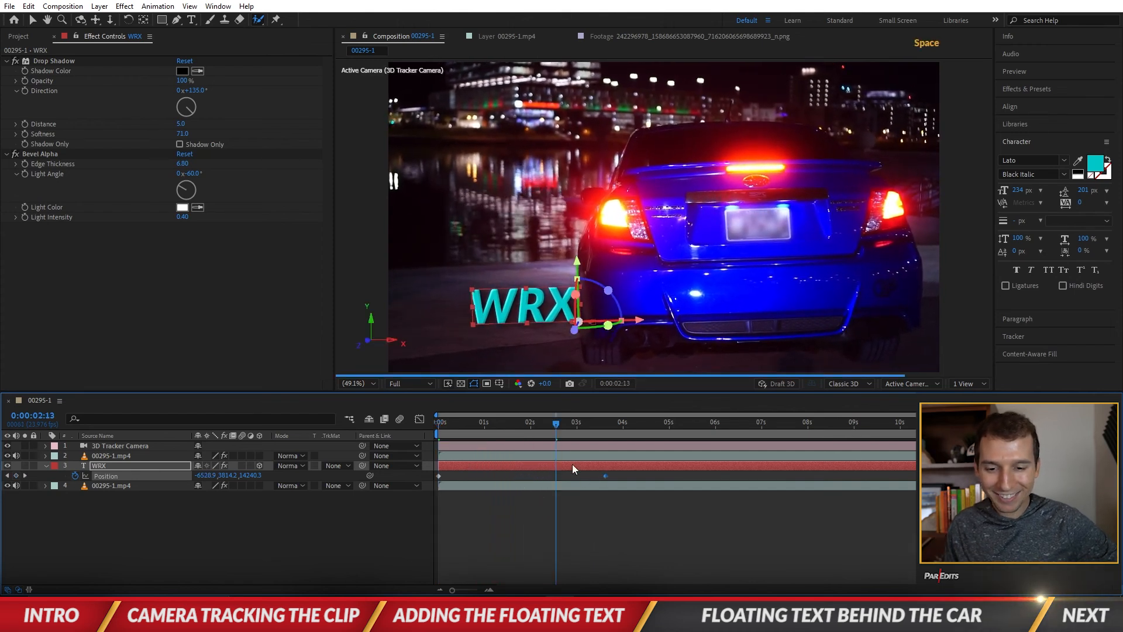
{"action": "key", "text": "space"}
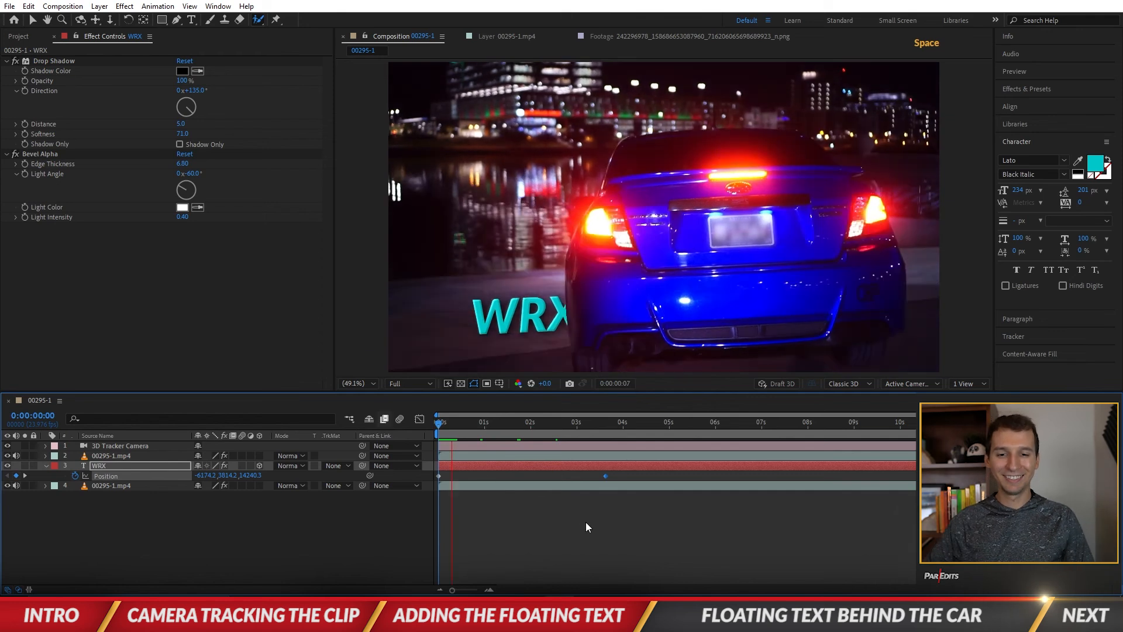